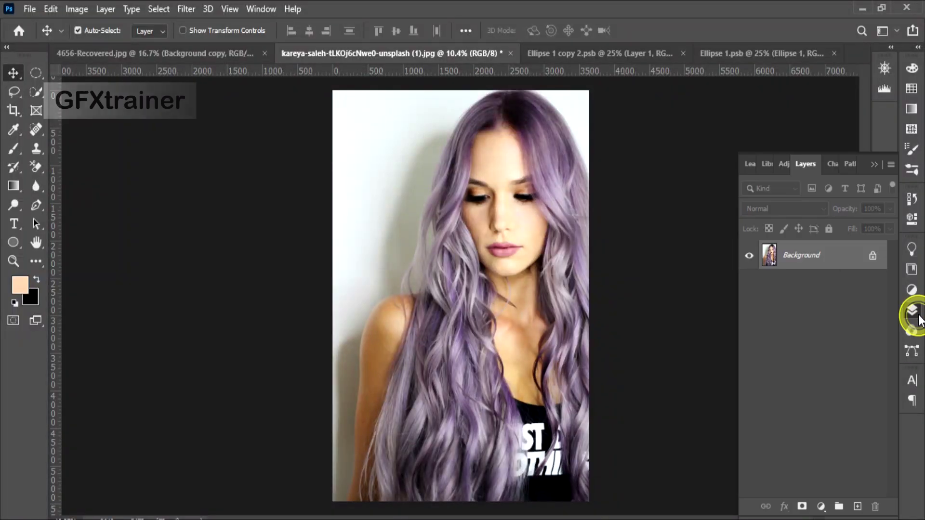
Duplicate the Background photo layer, undoing an accidental grouping.
drag(805, 255, 858, 507)
drag(766, 284, 839, 507)
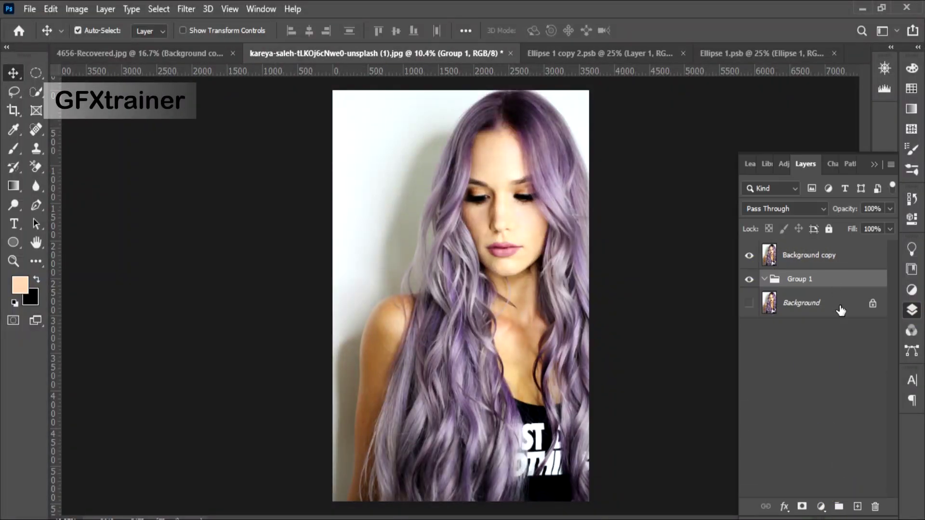
key(ctrl+z)
Add a near-white Solid Color fill layer, then a new empty layer above it.
click(821, 506)
click(843, 267)
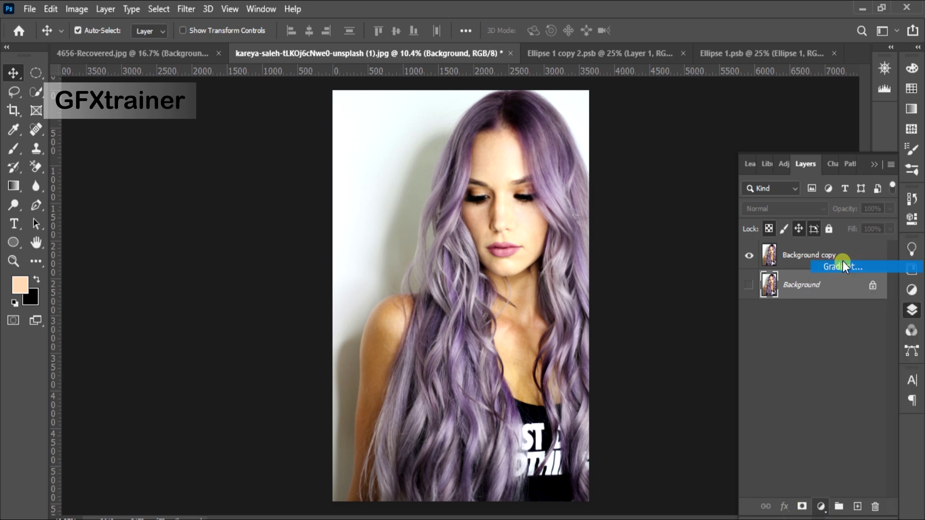
click(835, 124)
click(821, 507)
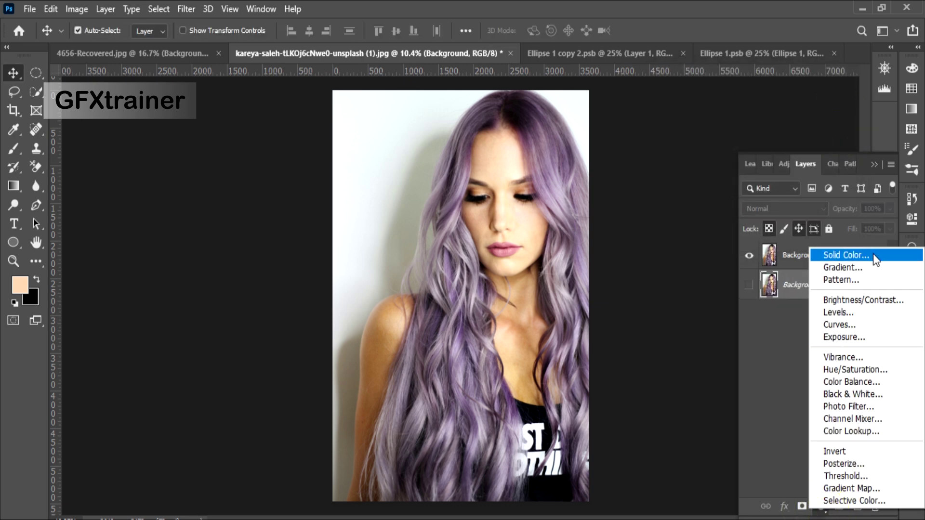
click(867, 255)
click(567, 307)
click(867, 129)
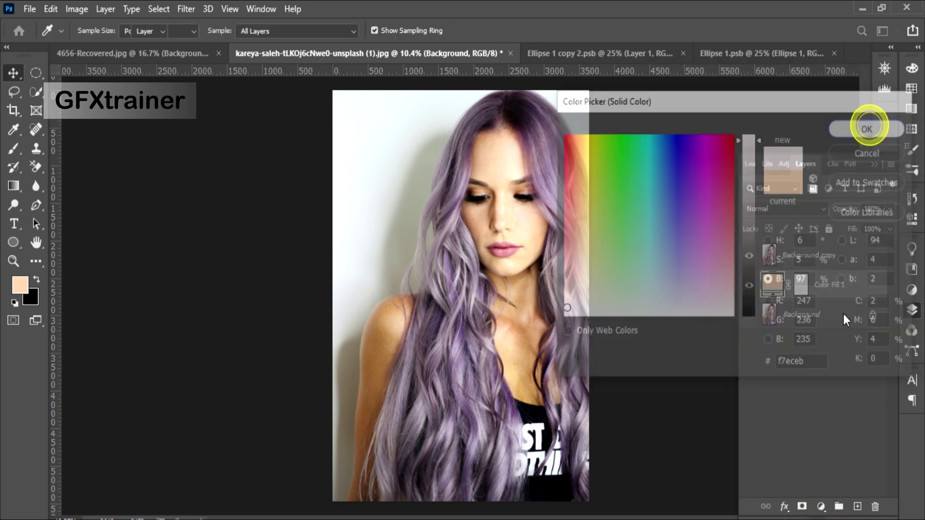
click(857, 507)
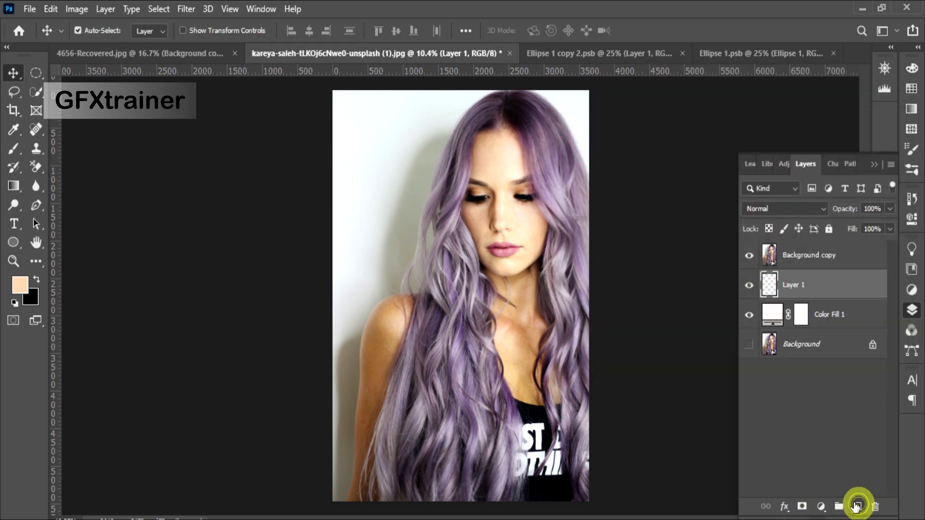
click(8, 245)
Draw a circle over the woman's face and hide the Background copy layer.
drag(413, 218, 537, 350)
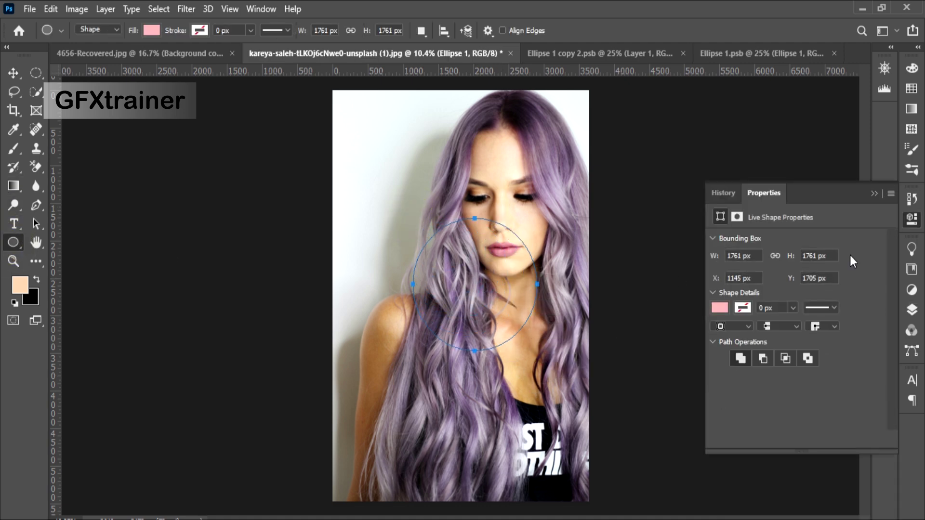
click(875, 193)
click(911, 310)
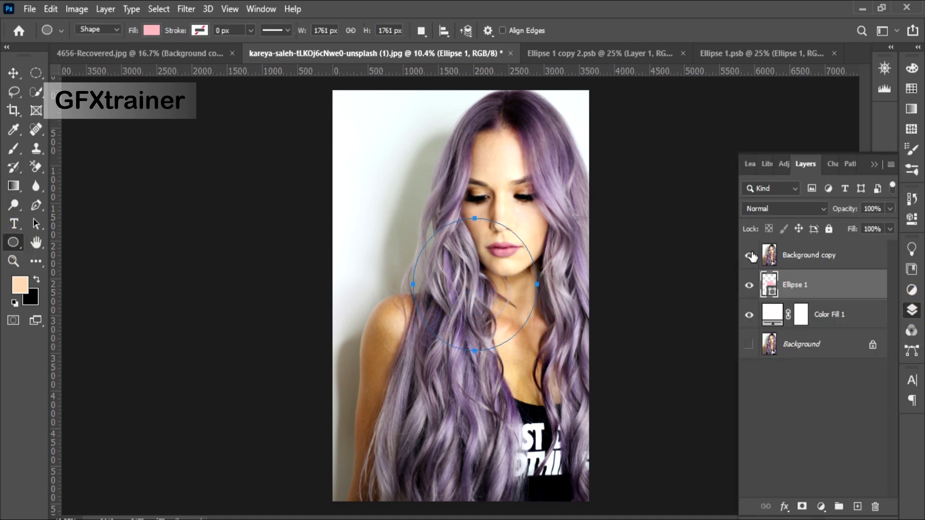
click(750, 255)
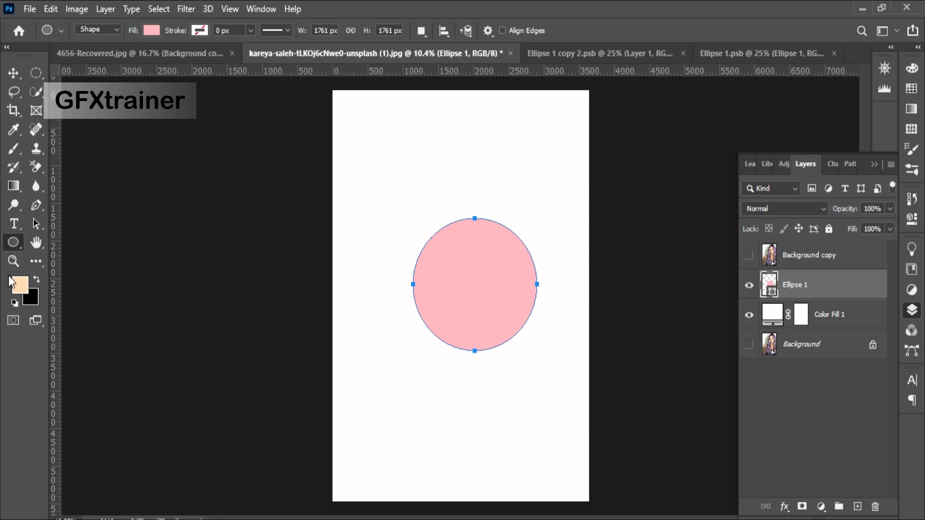
Recolour the circle's fill to magenta.
double_click(770, 291)
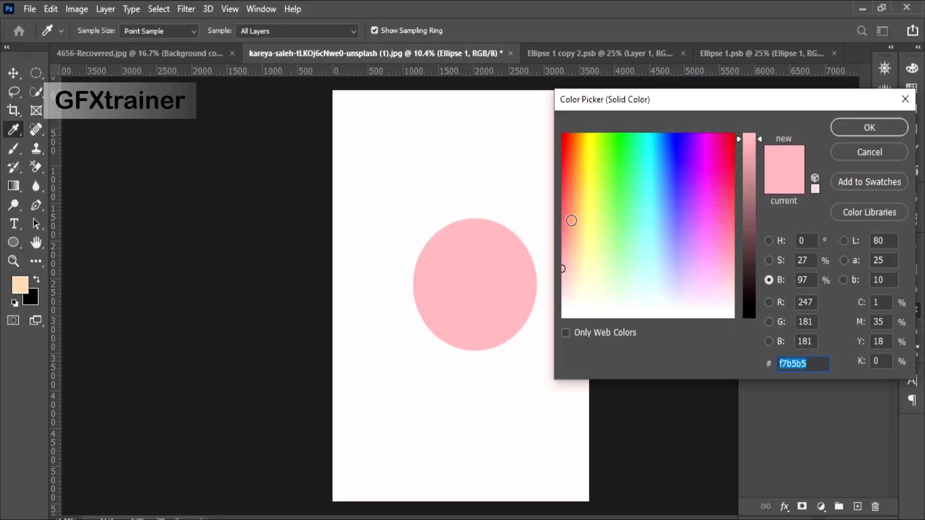
mouse_move(563, 269)
mouse_down()
mouse_move(550, 223)
mouse_move(586, 210)
mouse_move(559, 172)
mouse_move(552, 213)
mouse_up()
drag(750, 164, 712, 187)
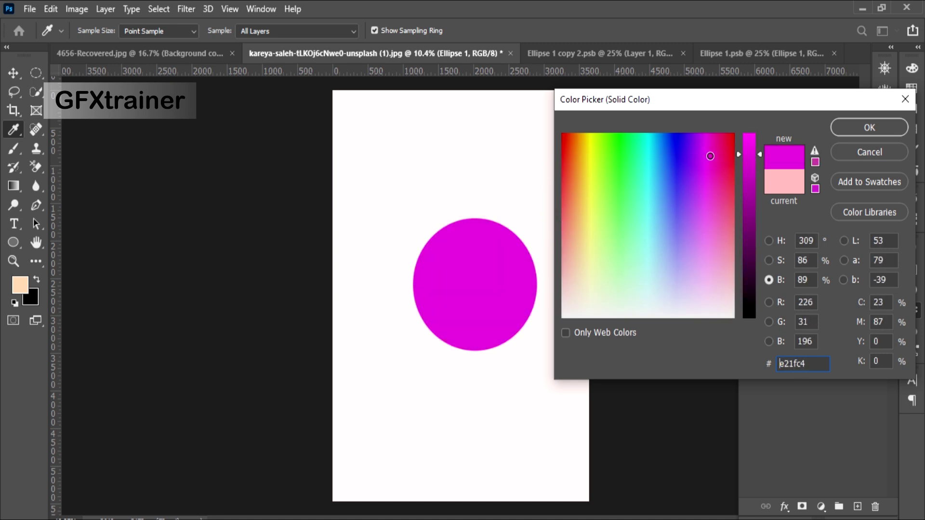
click(882, 126)
Enlarge the magenta circle and move it up toward the top of the page.
click(13, 73)
key(ctrl+t)
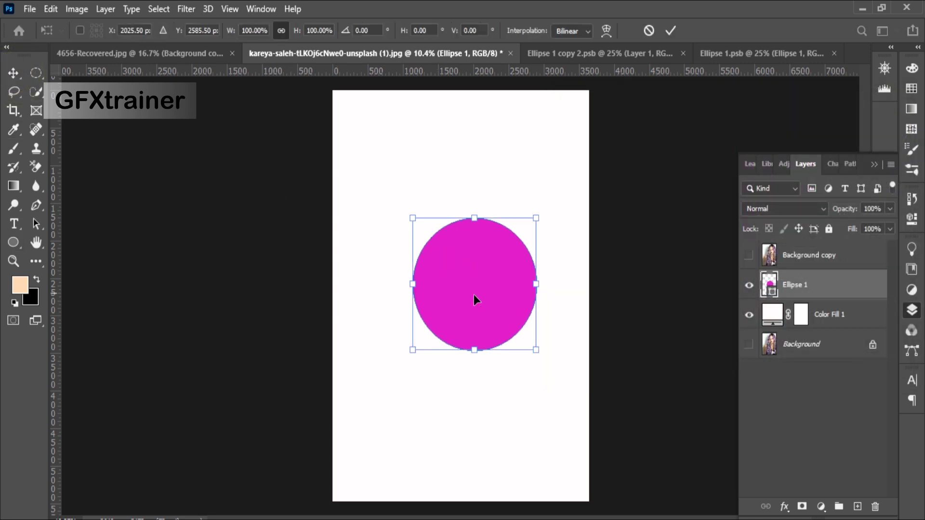
drag(471, 218, 481, 165)
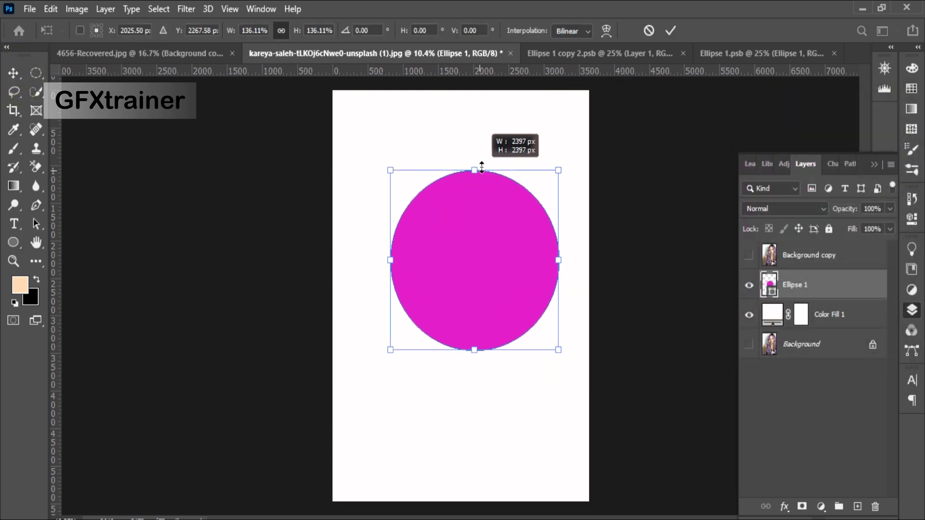
drag(488, 255, 479, 228)
key(Return)
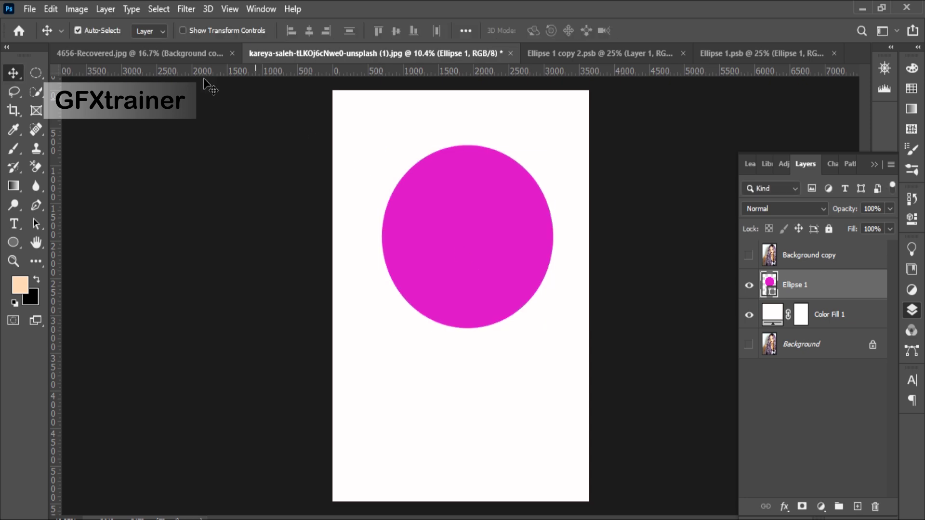
Paste a copy of the circle in place and shrink it to a small centred circle.
click(50, 9)
click(62, 11)
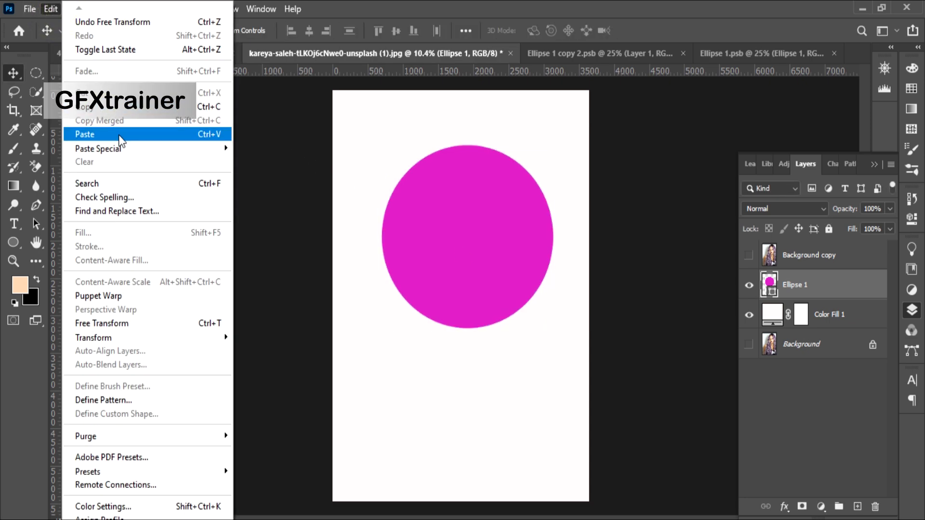
click(308, 162)
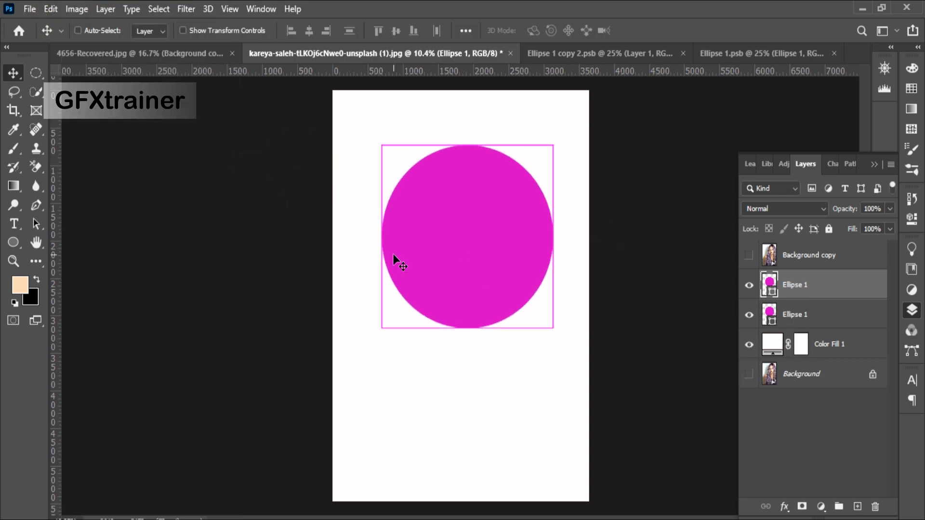
key(ctrl+t)
drag(550, 328, 491, 263)
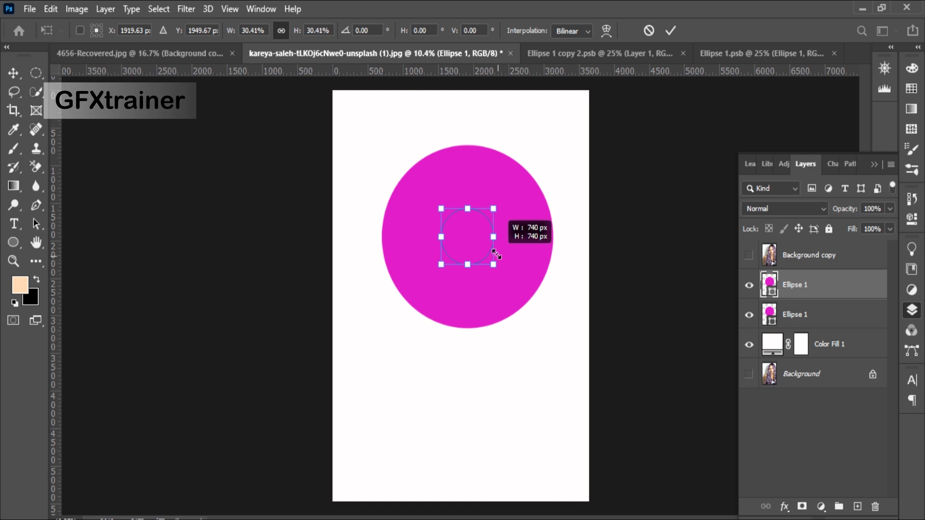
key(Return)
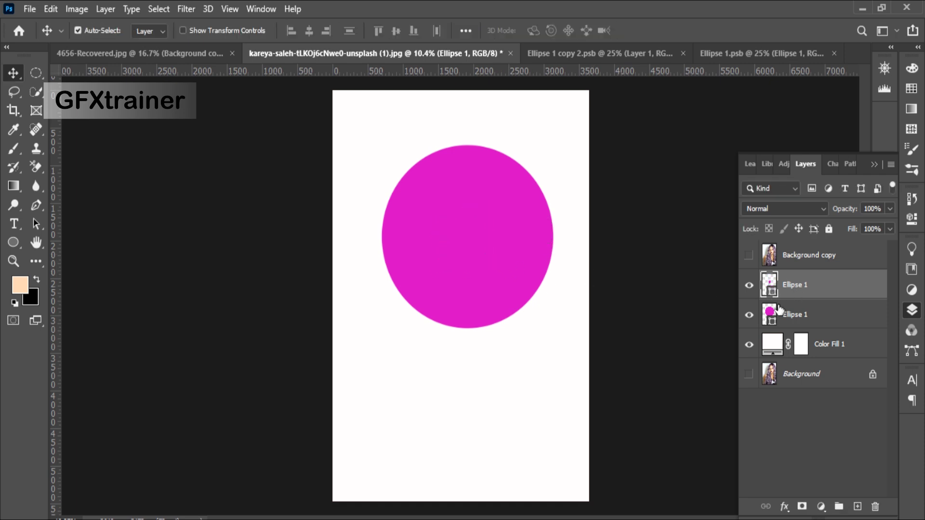
Rasterize the large circle, cut the small circle out as a hole, and enlarge the ring.
right_click(776, 316)
click(825, 308)
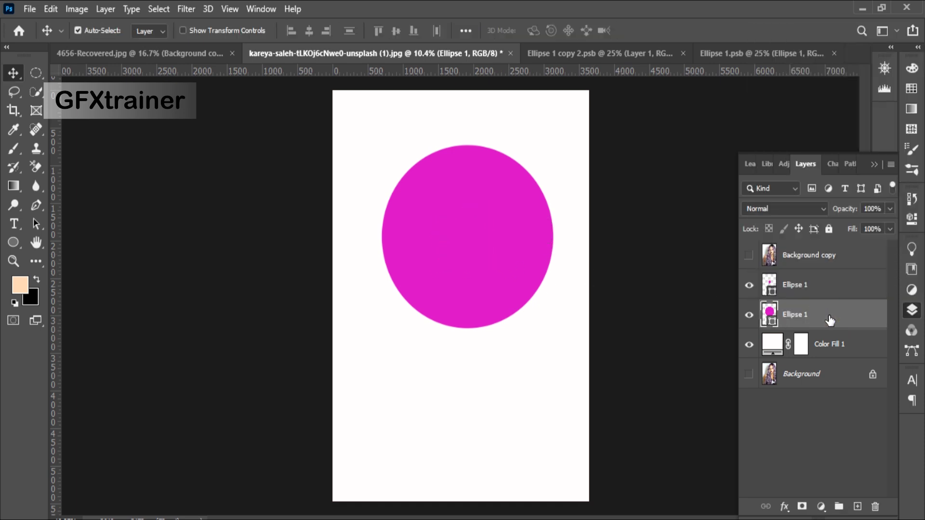
right_click(803, 330)
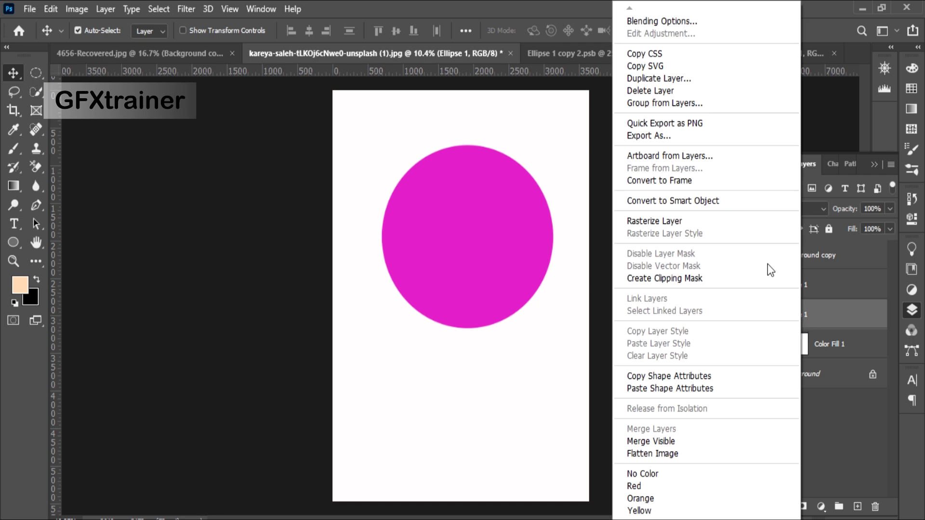
click(696, 222)
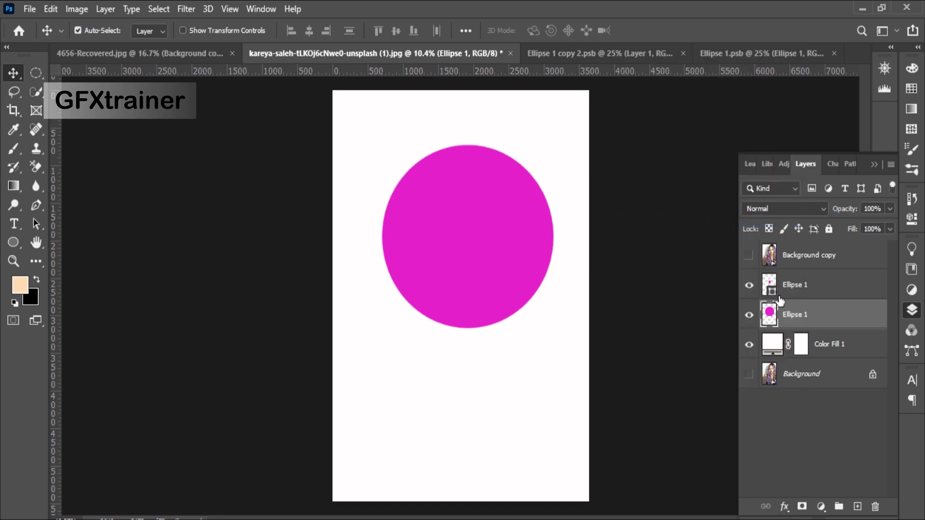
ctrl+click(769, 285)
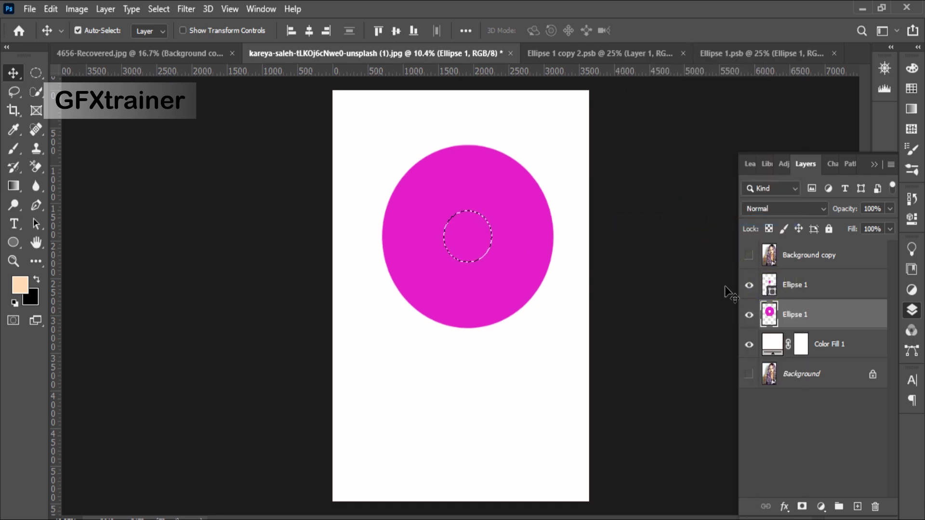
click(750, 286)
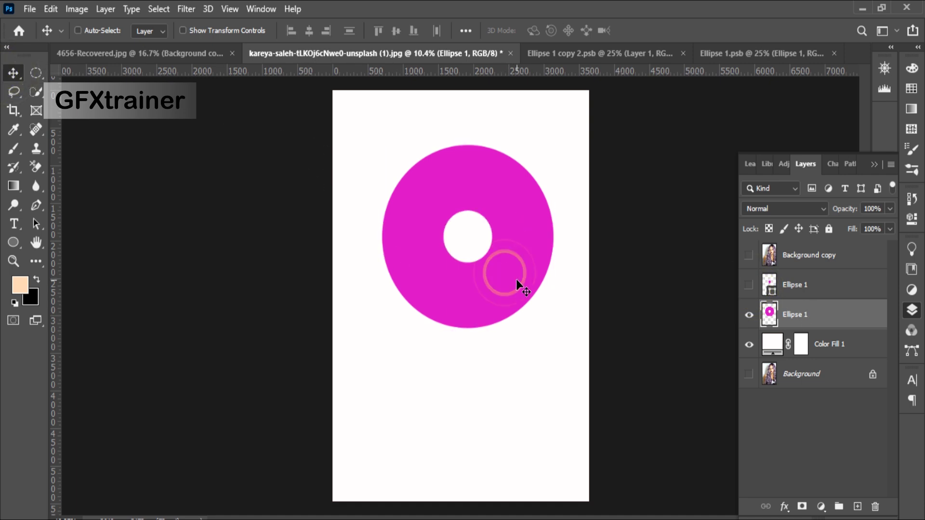
key(ctrl+t)
mouse_move(553, 328)
mouse_down()
mouse_move(637, 439)
mouse_move(626, 418)
mouse_up()
Move the enlarged ring to the top-right and place a copy at lower left.
drag(561, 384, 542, 241)
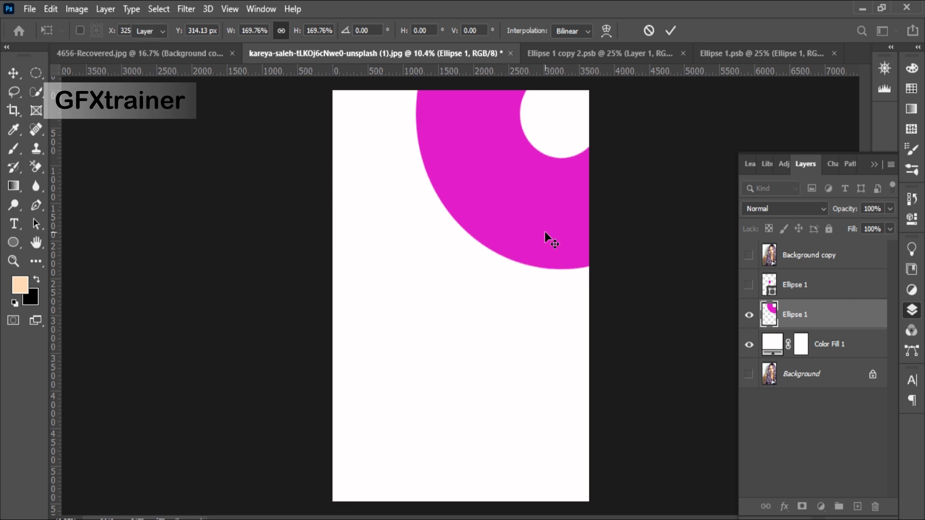
key(Return)
mouse_move(562, 222)
mouse_down()
mouse_move(416, 373)
mouse_move(430, 404)
mouse_up()
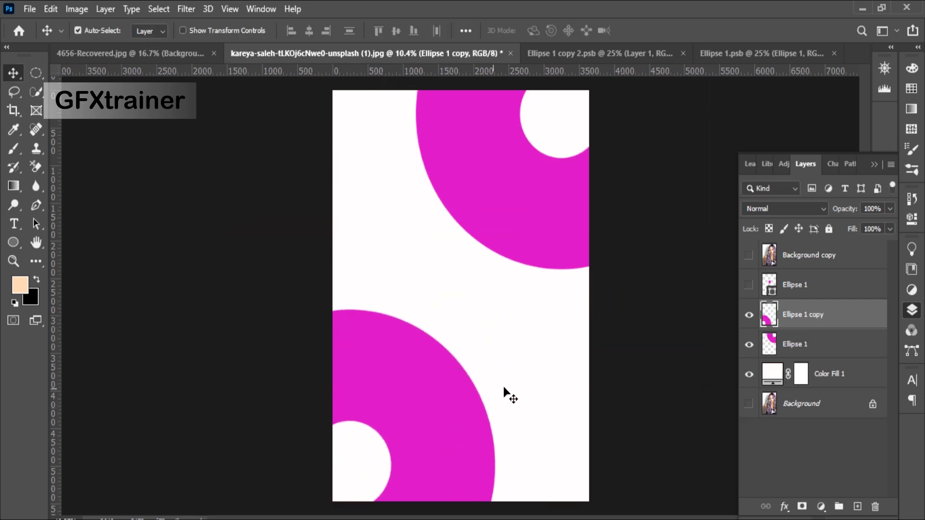
Convert both ellipse layers into a smart object and move Ellipse 1 copy above Ellipse 1.
shift+click(798, 337)
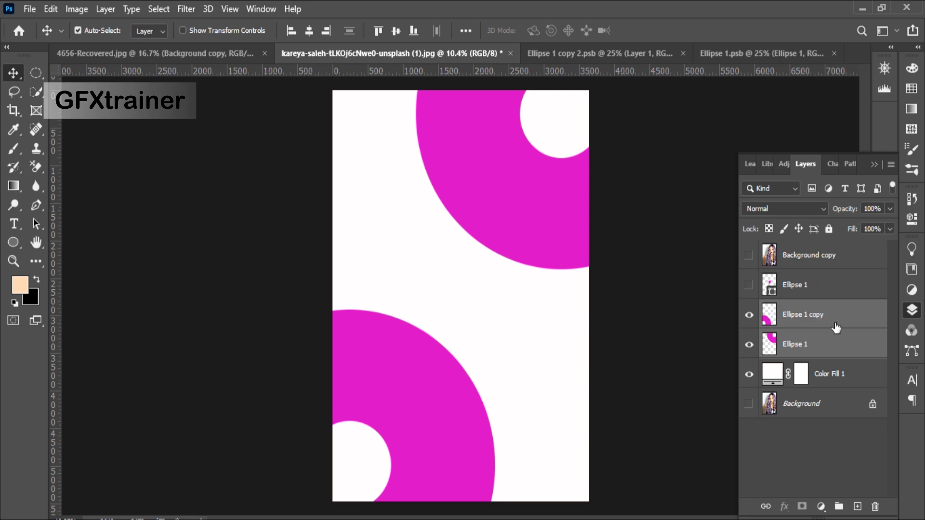
right_click(818, 320)
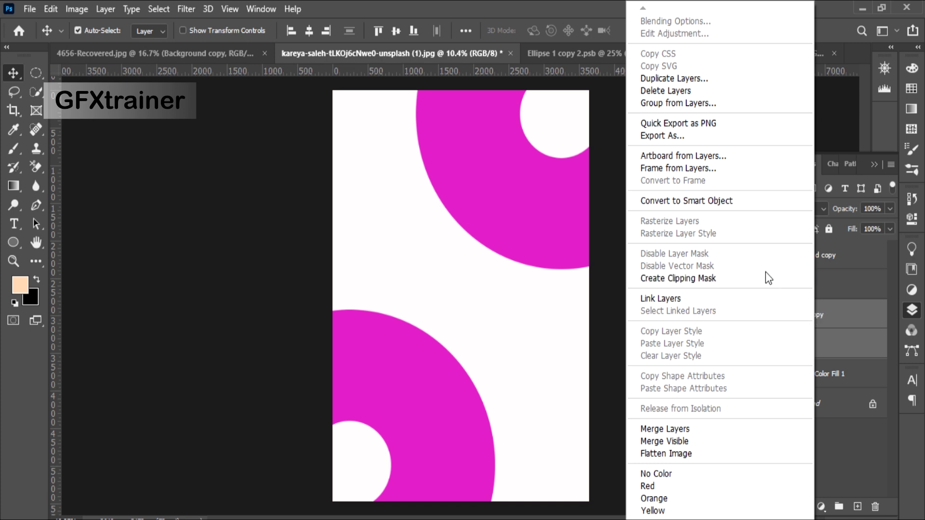
click(753, 200)
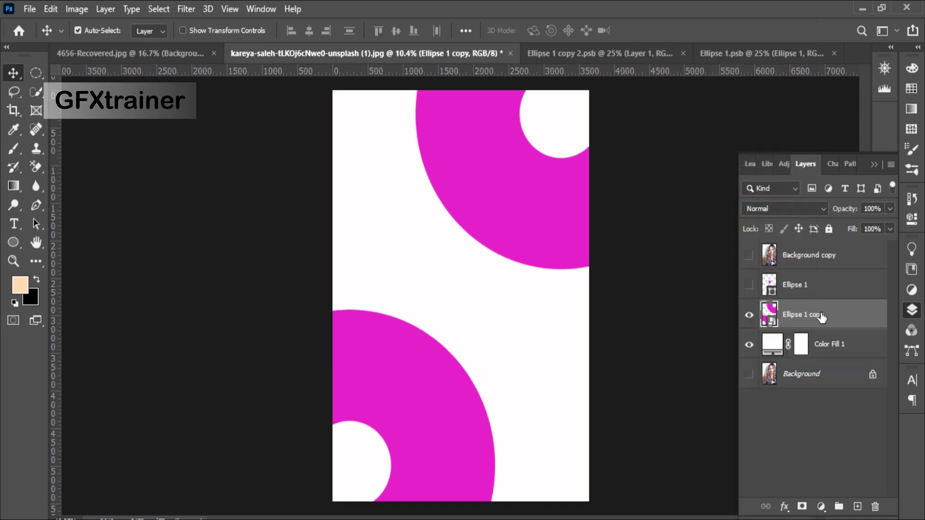
drag(823, 319, 835, 274)
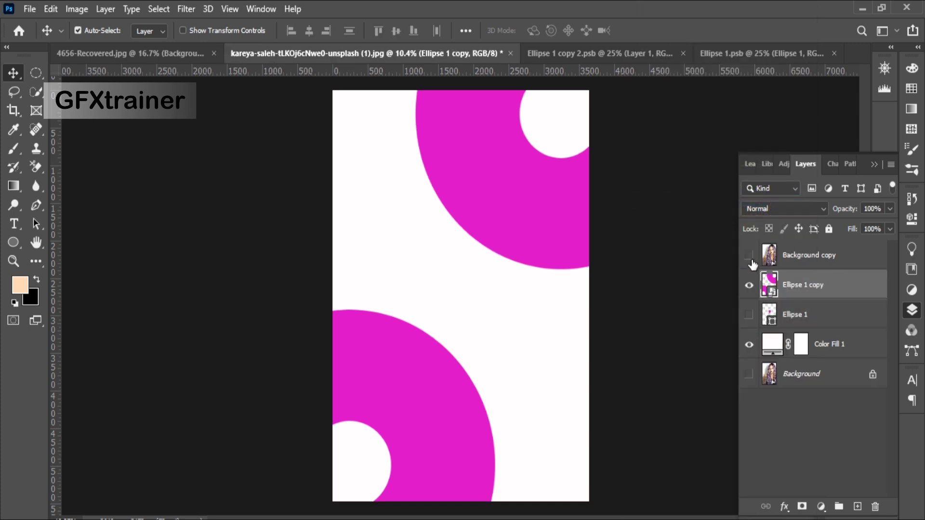
Show the photo copy and clip it to the Ellipse 1 copy ring shapes.
click(749, 256)
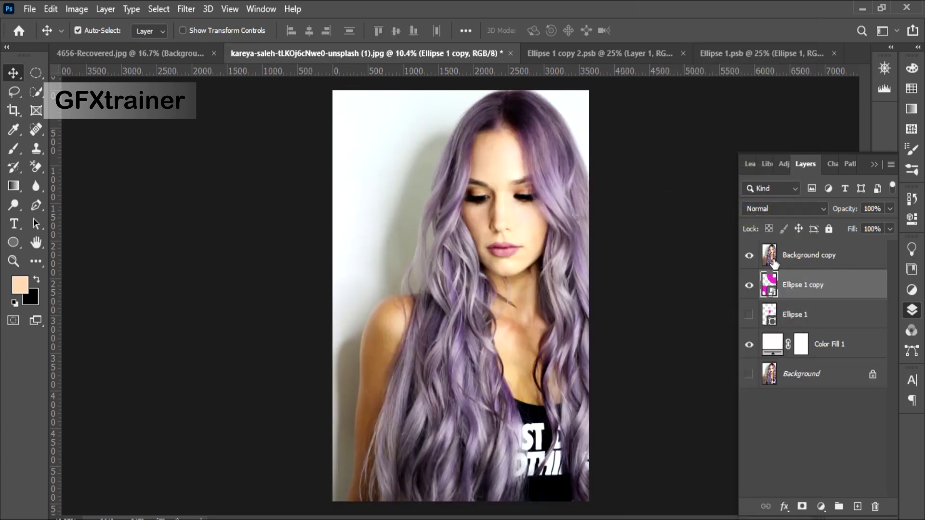
alt+click(821, 265)
drag(436, 390, 441, 379)
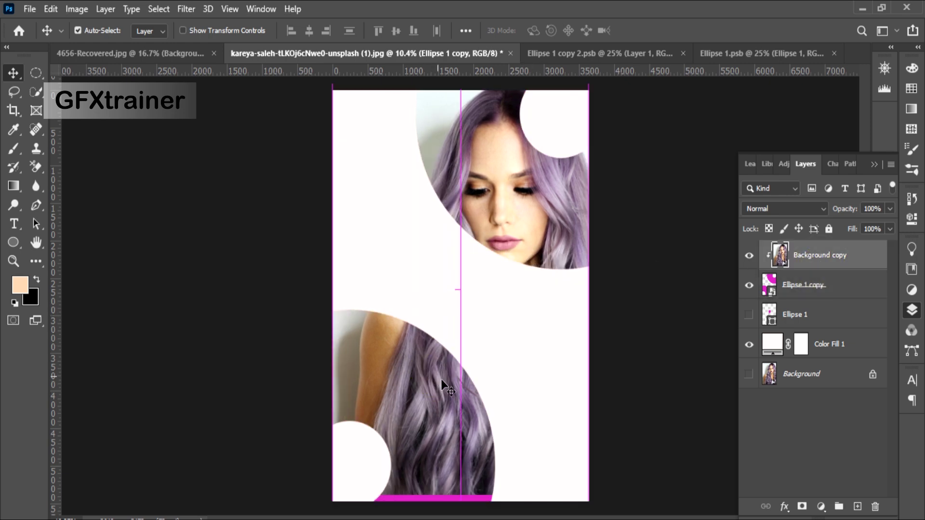
Scale the photo up to about 146% and add an empty layer on top.
key(ctrl+t)
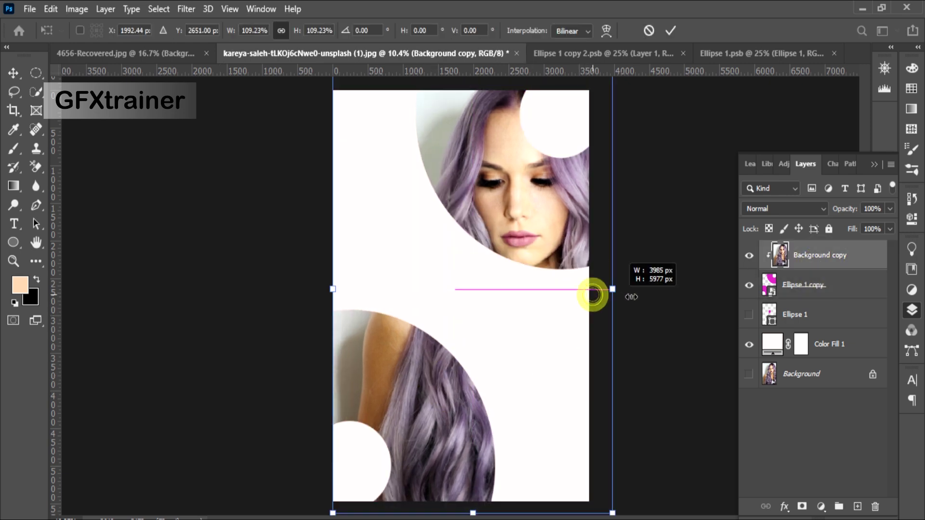
drag(581, 288, 684, 266)
mouse_move(557, 212)
mouse_down()
mouse_move(496, 272)
mouse_move(505, 218)
mouse_up()
key(Return)
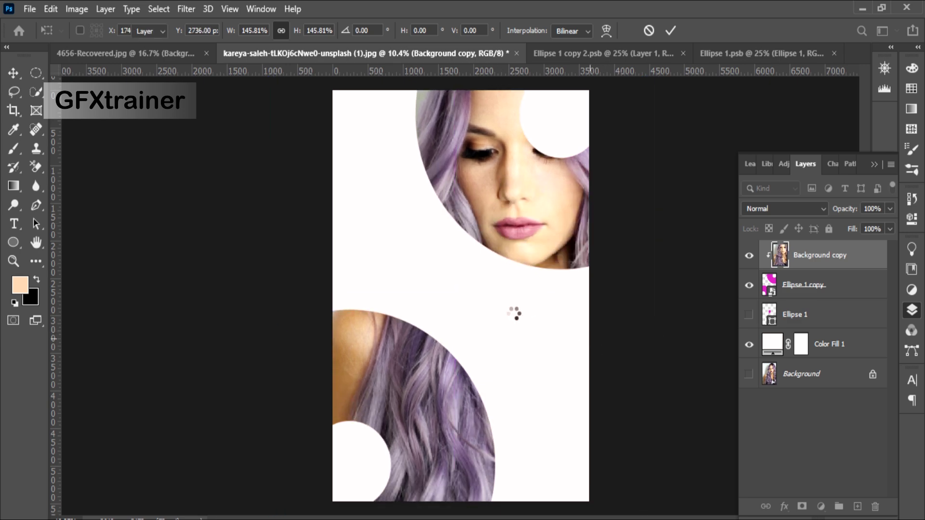
click(856, 507)
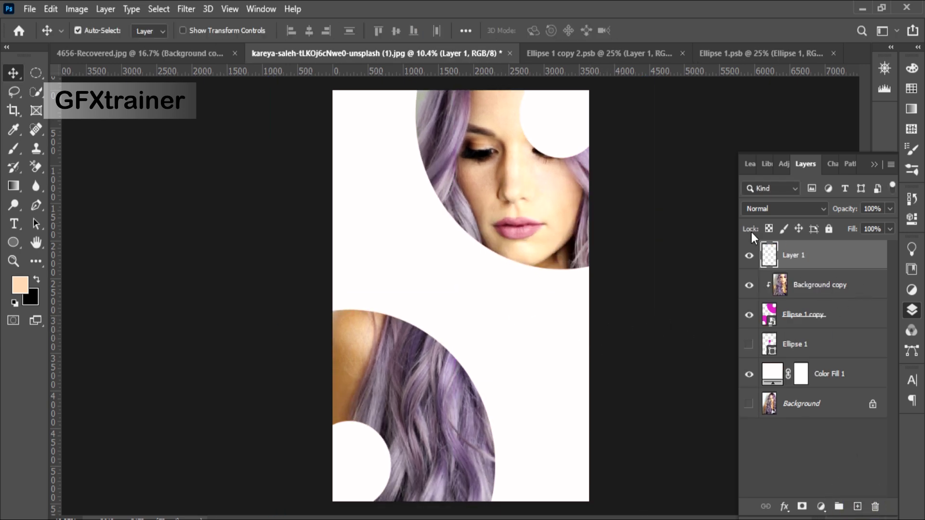
click(13, 242)
Draw a circle filled magenta #de269f and move it to the right edge.
drag(519, 270, 596, 341)
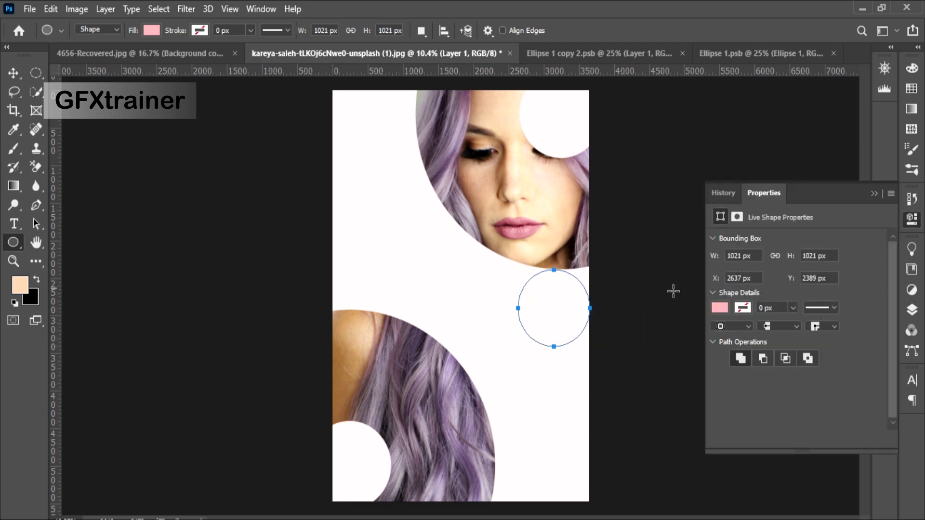
click(720, 308)
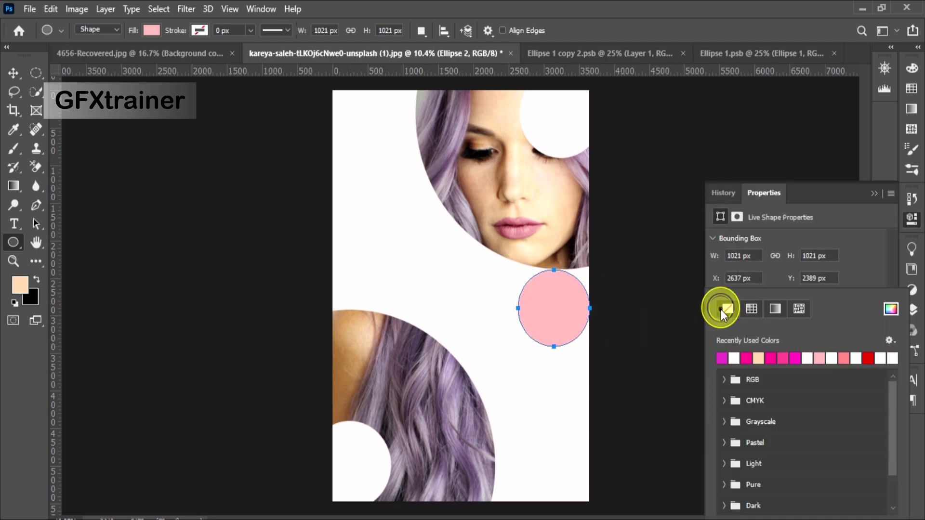
click(868, 359)
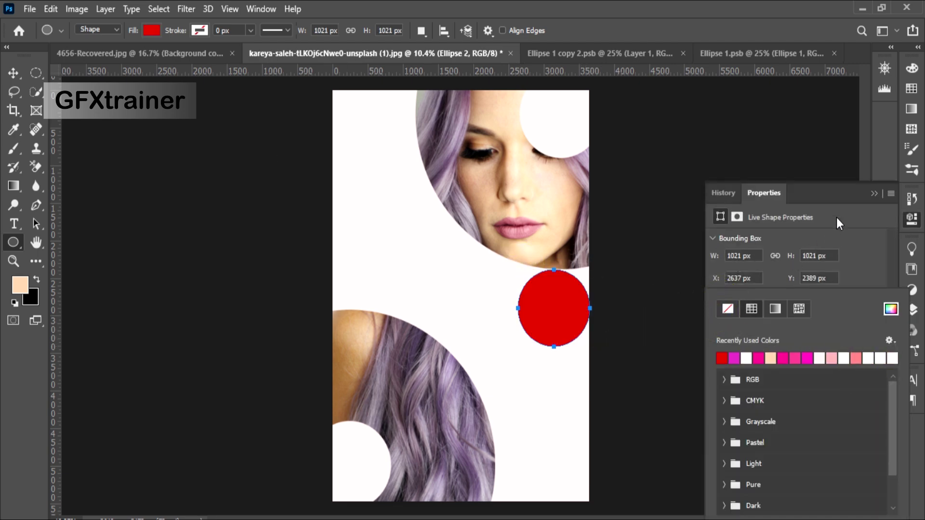
click(730, 308)
click(891, 309)
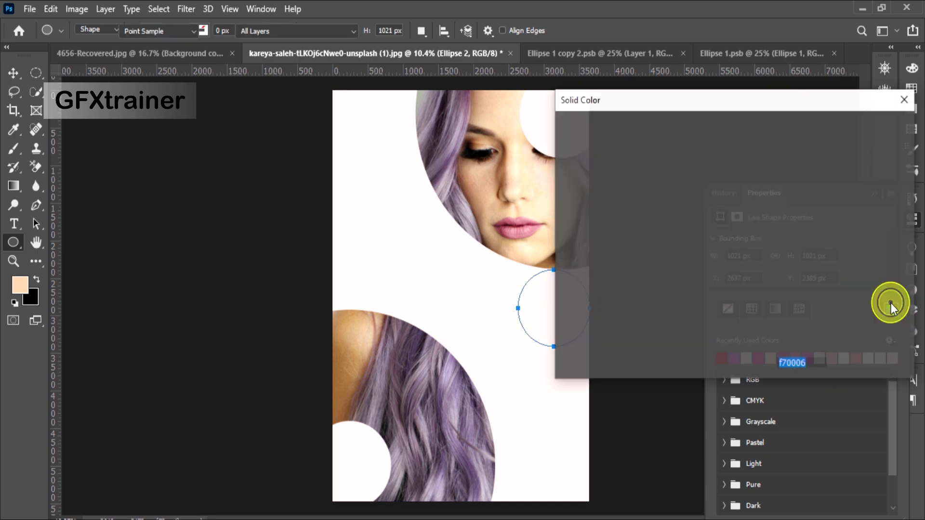
click(697, 213)
mouse_move(697, 212)
mouse_down()
mouse_move(708, 158)
mouse_move(750, 166)
mouse_up()
click(870, 128)
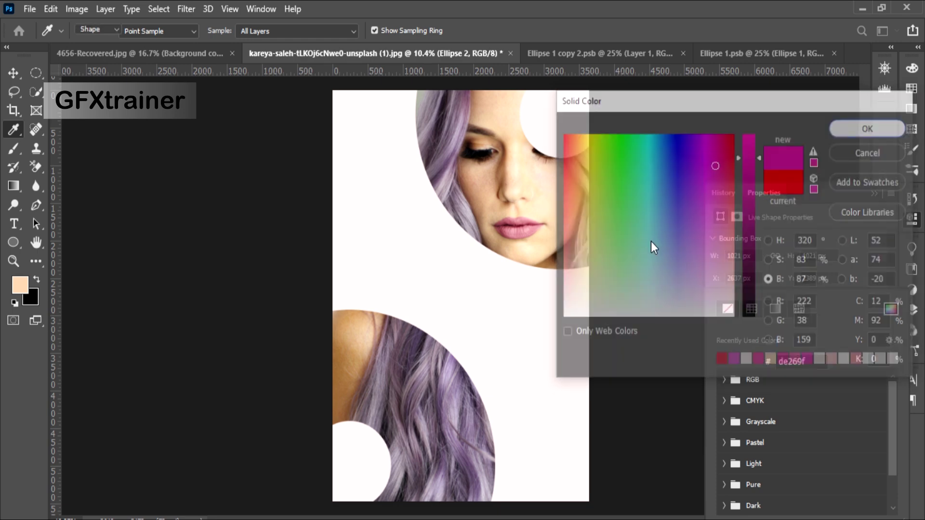
click(13, 73)
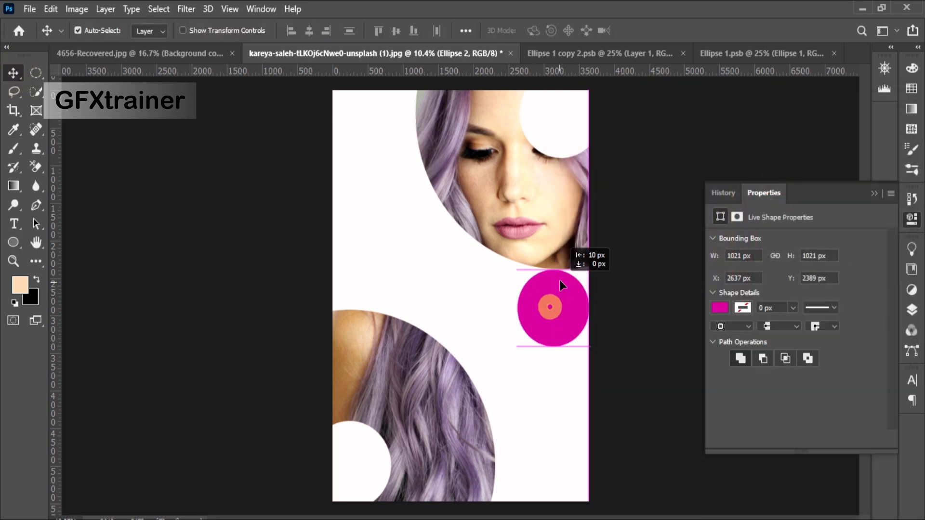
mouse_move(558, 312)
mouse_down()
mouse_move(561, 277)
mouse_move(388, 118)
mouse_move(382, 250)
mouse_move(545, 401)
mouse_up()
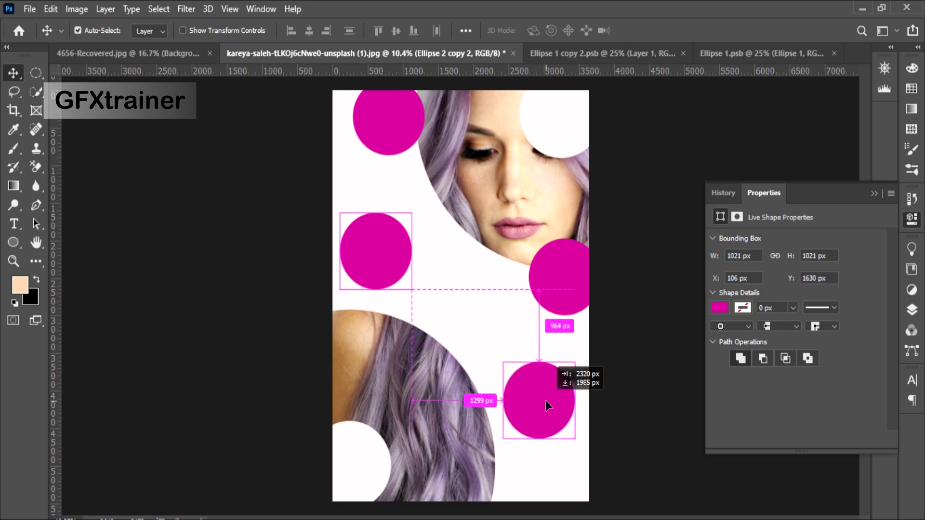
Give the lower-right circle no fill and a 288 px magenta stroke.
click(720, 308)
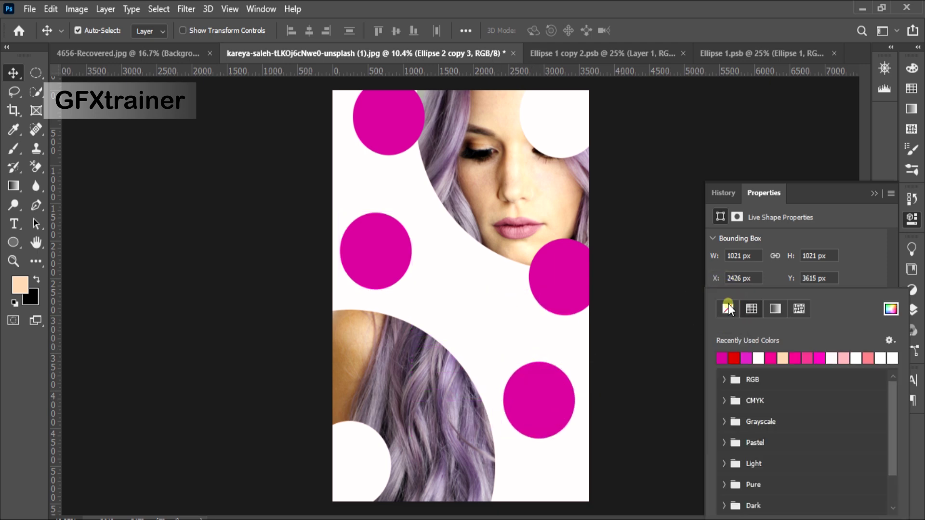
click(728, 308)
click(776, 256)
click(744, 303)
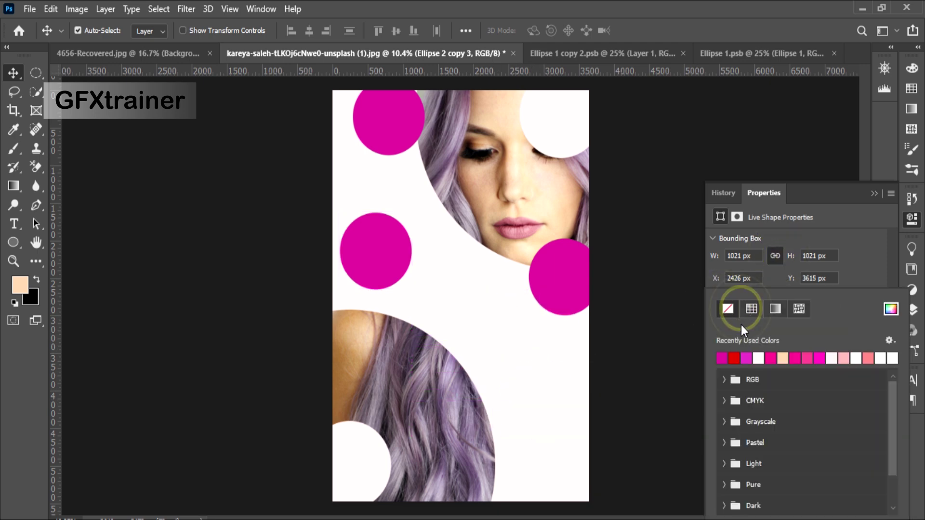
click(748, 359)
click(779, 275)
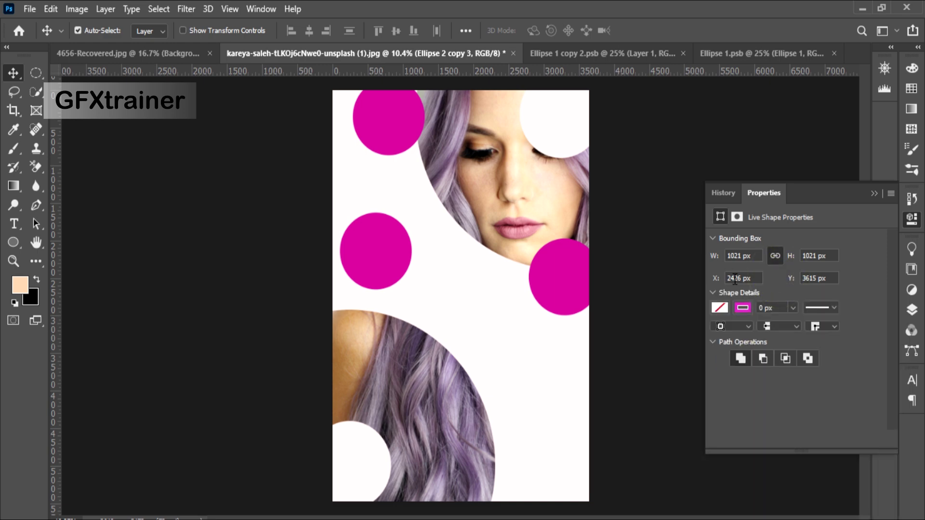
click(793, 308)
drag(791, 323, 863, 318)
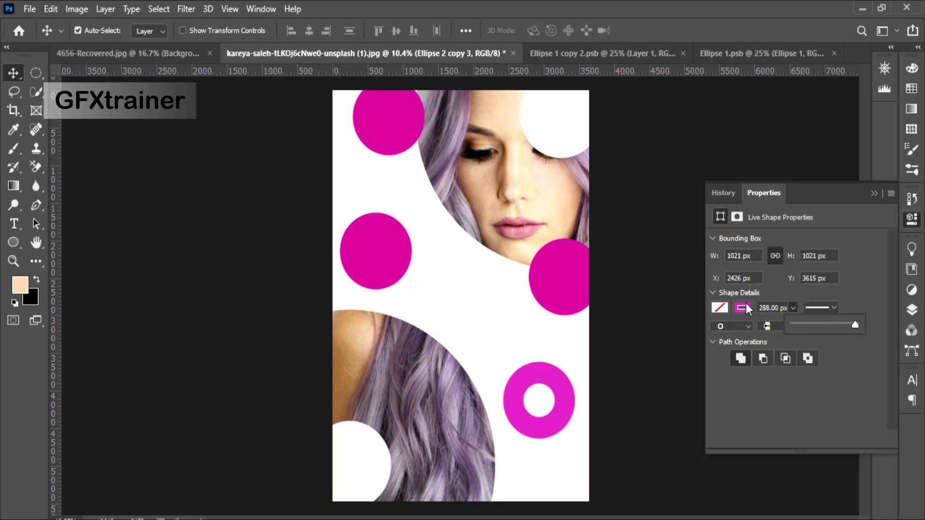
click(874, 194)
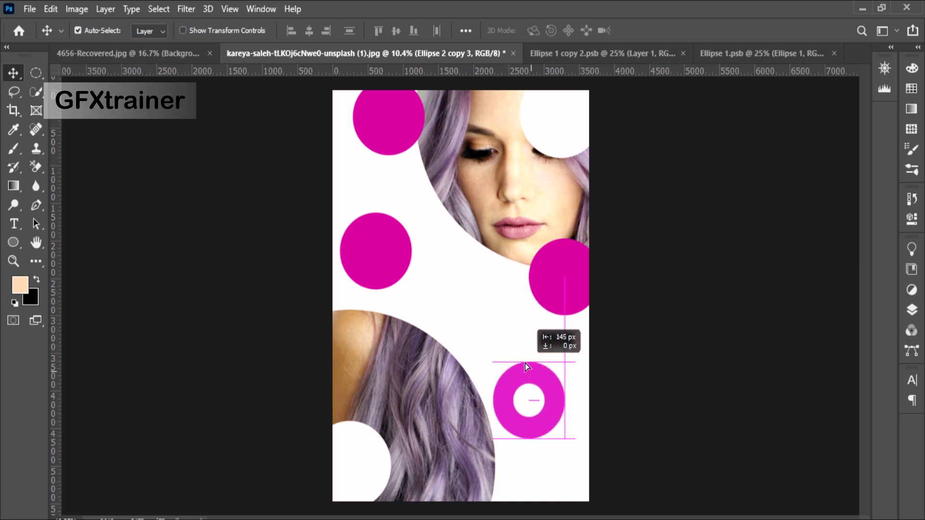
Alt-drag copies of the ring and solid circle to the lower left and over the hair.
mouse_move(537, 371)
mouse_down()
mouse_move(481, 210)
mouse_move(536, 140)
mouse_up()
drag(527, 189, 487, 496)
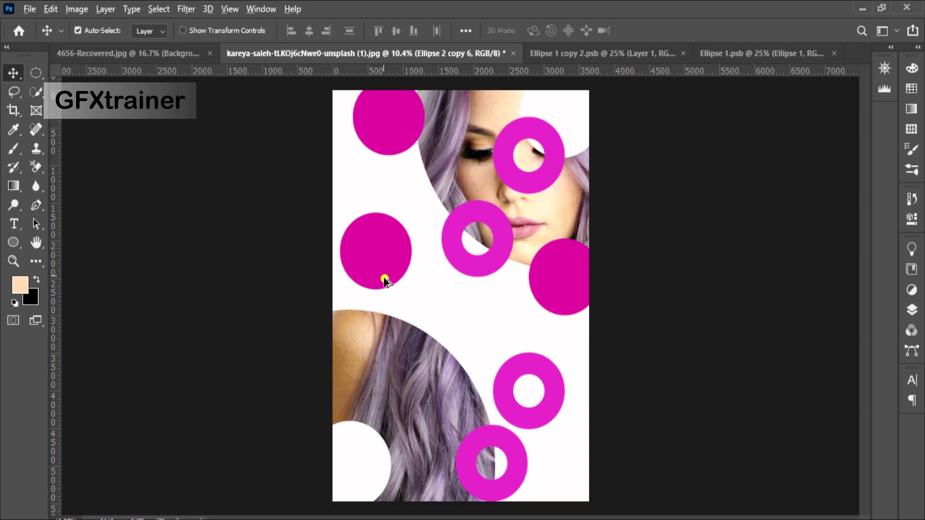
drag(384, 277, 382, 445)
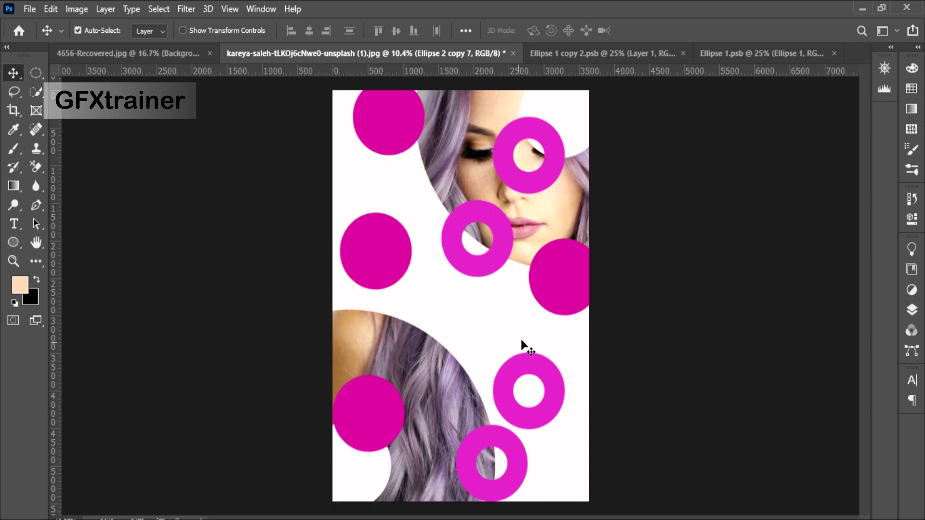
drag(526, 364, 446, 327)
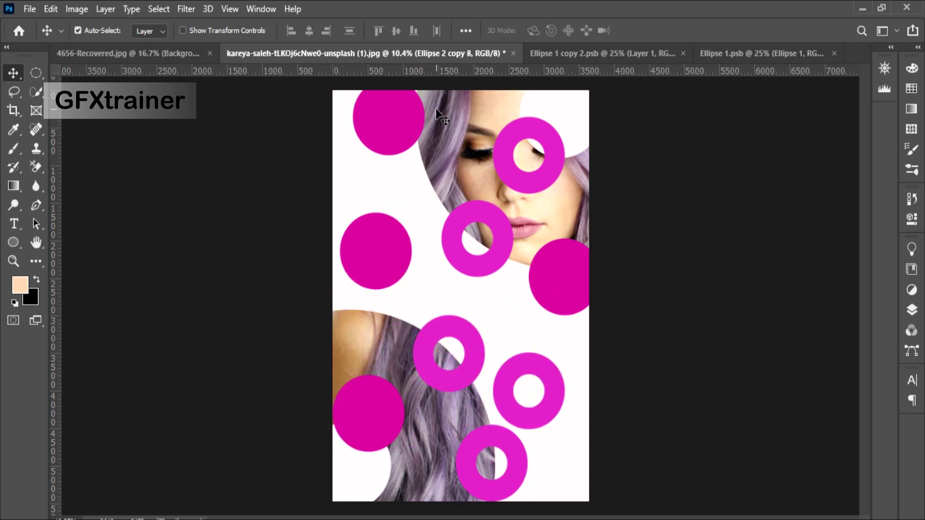
Select all the Ellipse 2 circle layers in the Layers panel.
click(914, 309)
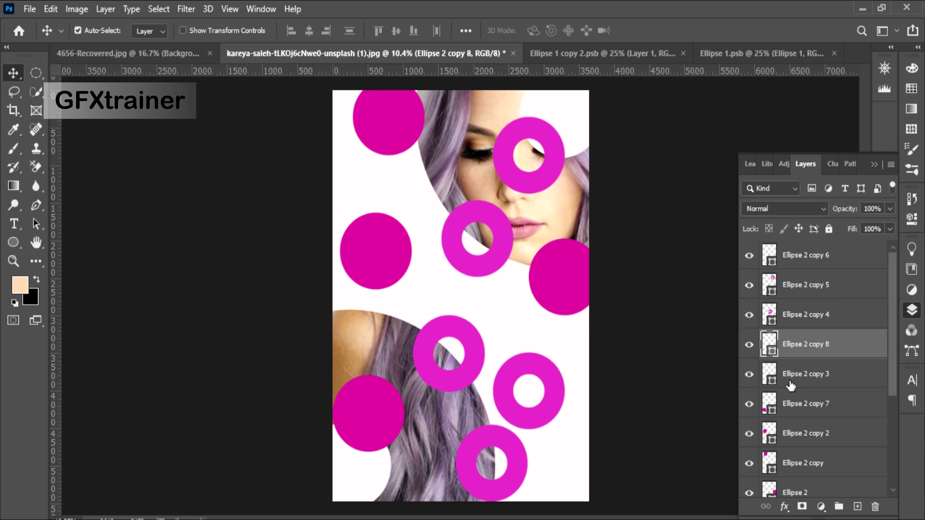
scroll(799, 400, down, 2)
click(749, 344)
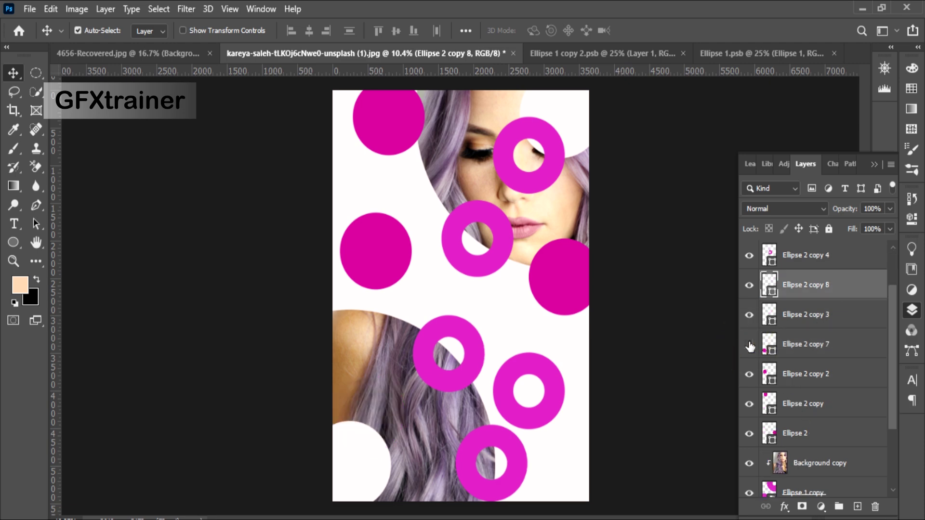
click(745, 433)
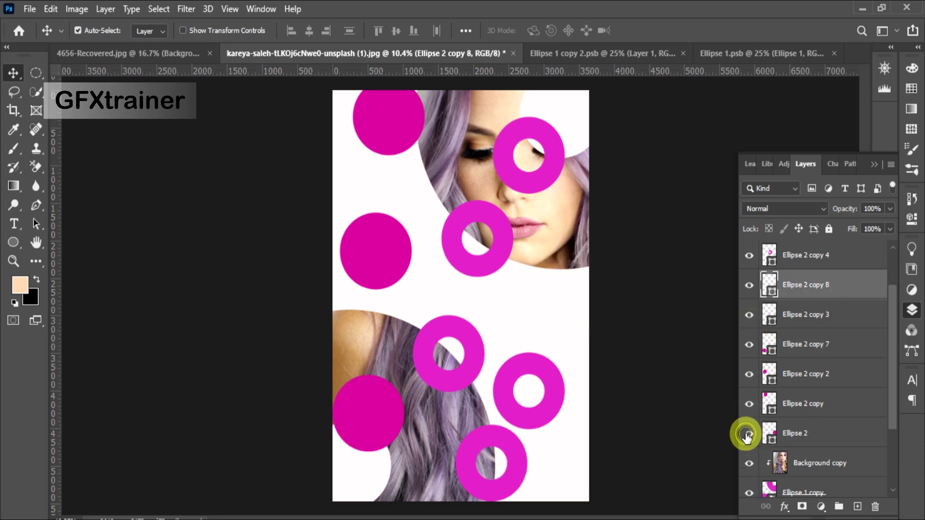
click(824, 436)
scroll(833, 337, up, 2)
shift+click(827, 262)
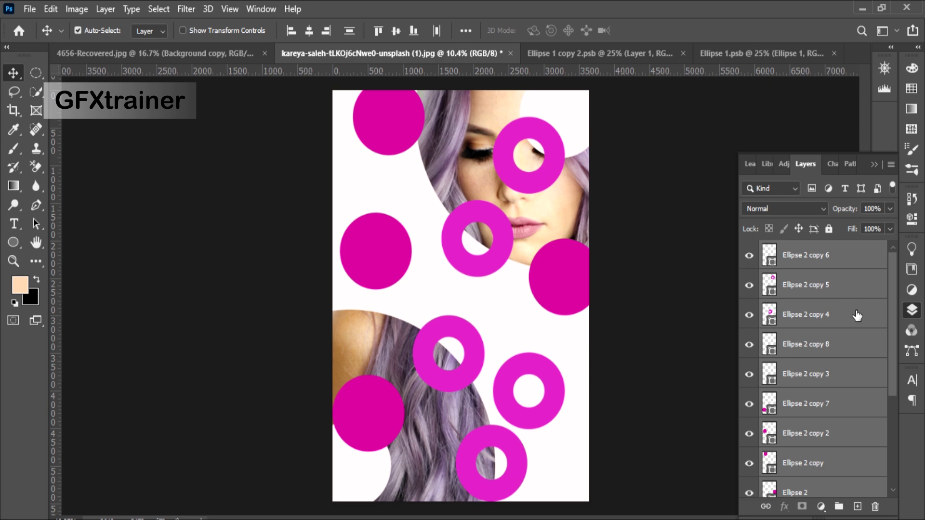
Merge the circle layers, add a layer mask, and load Ellipse 1 copy as a selection.
key(ctrl+e)
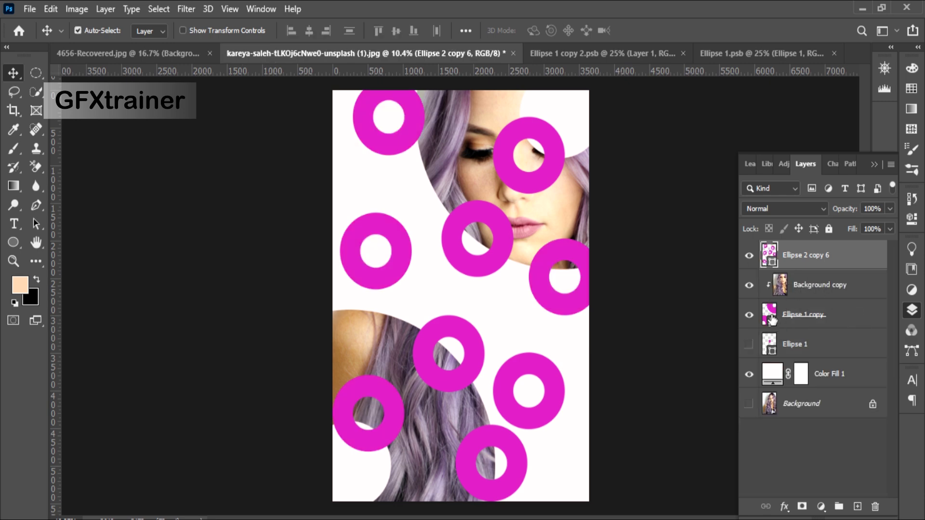
click(802, 507)
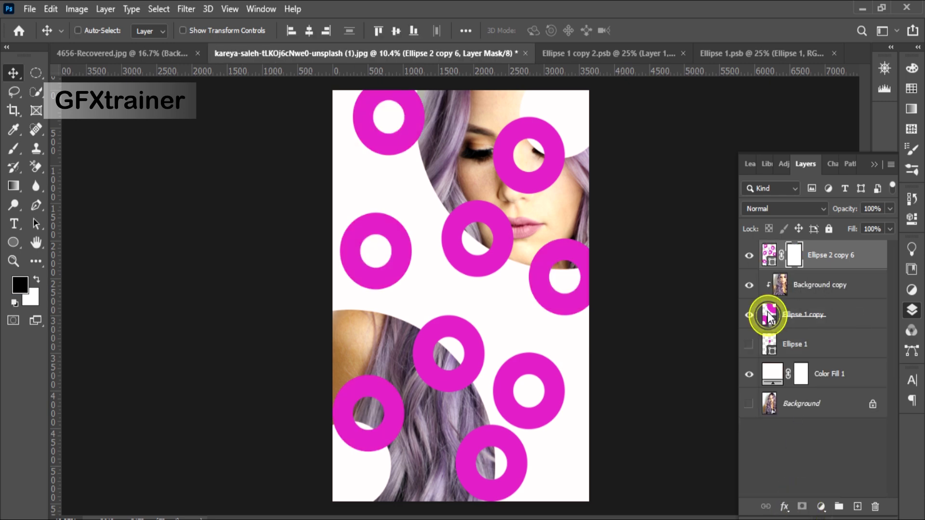
ctrl+click(769, 314)
Set up a Hard Round brush at 800 px.
click(14, 148)
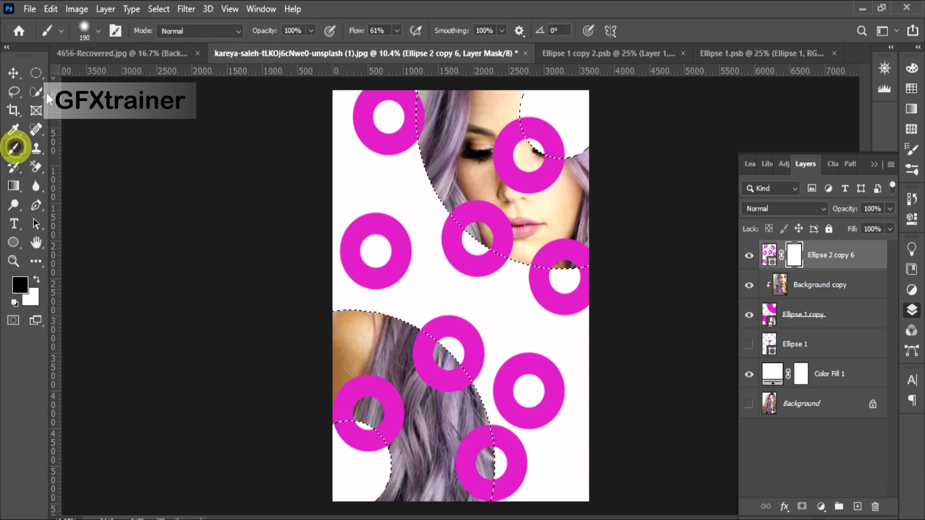
click(90, 30)
click(95, 235)
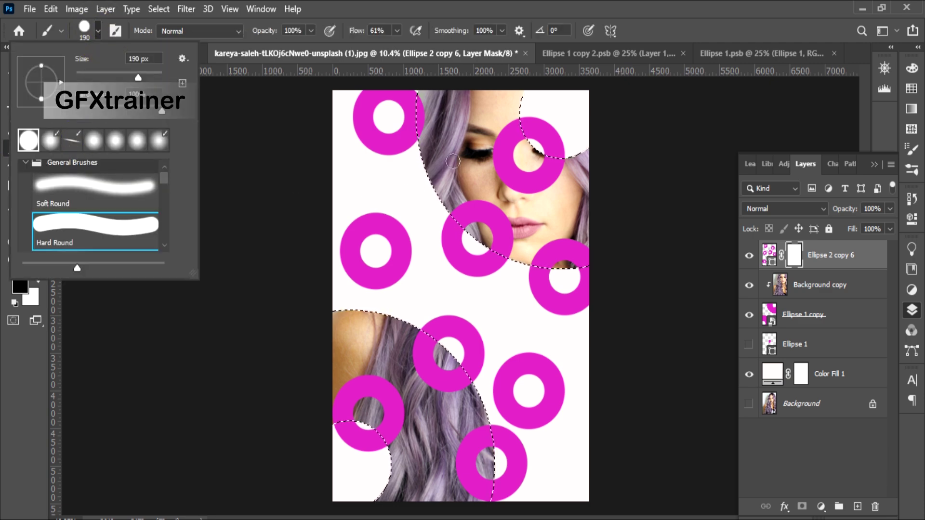
mouse_move(138, 77)
mouse_down()
mouse_move(158, 78)
mouse_move(148, 77)
mouse_up()
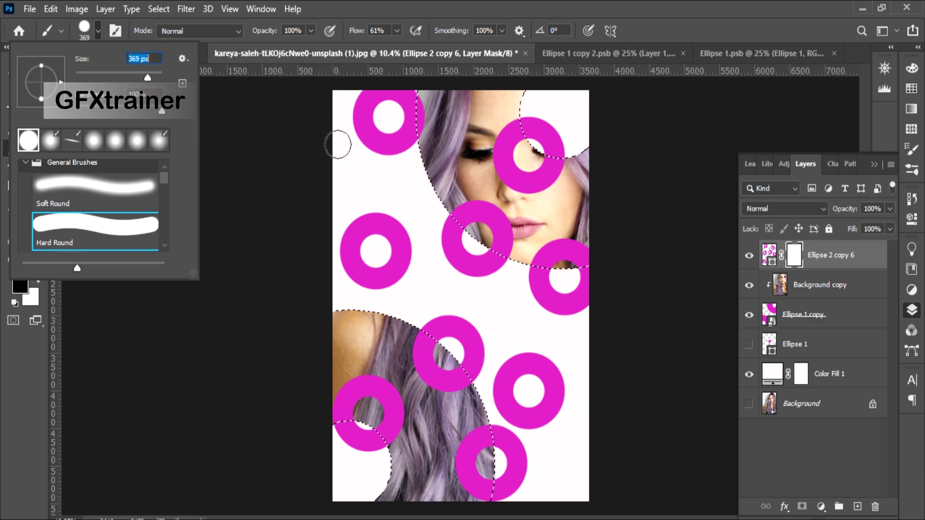
click(144, 58)
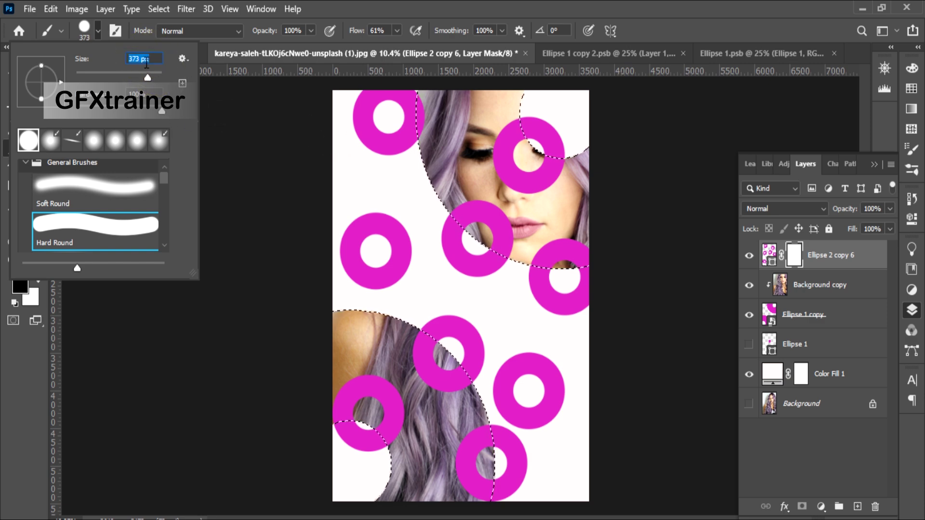
drag(148, 77, 148, 77)
text(800)
click(411, 127)
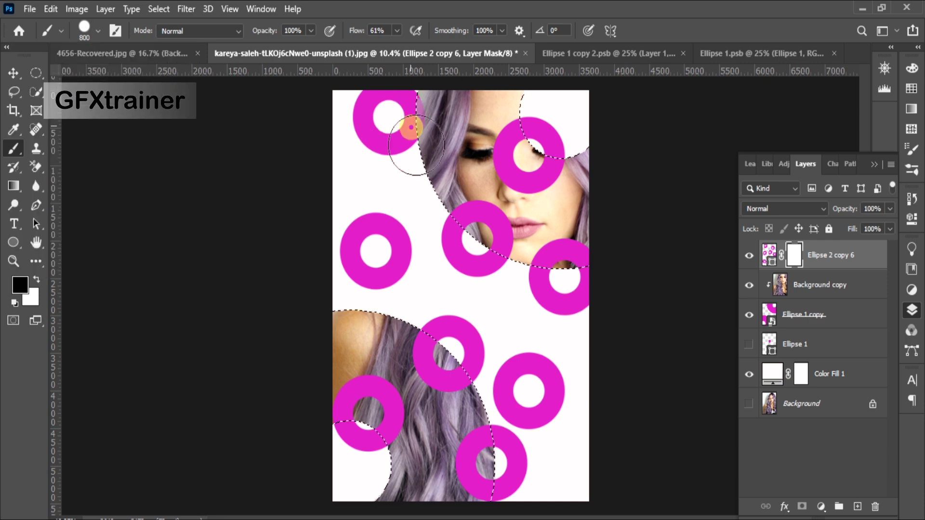
Paint black on the mask to hide rings over the face, cheek and hair.
drag(411, 128, 578, 272)
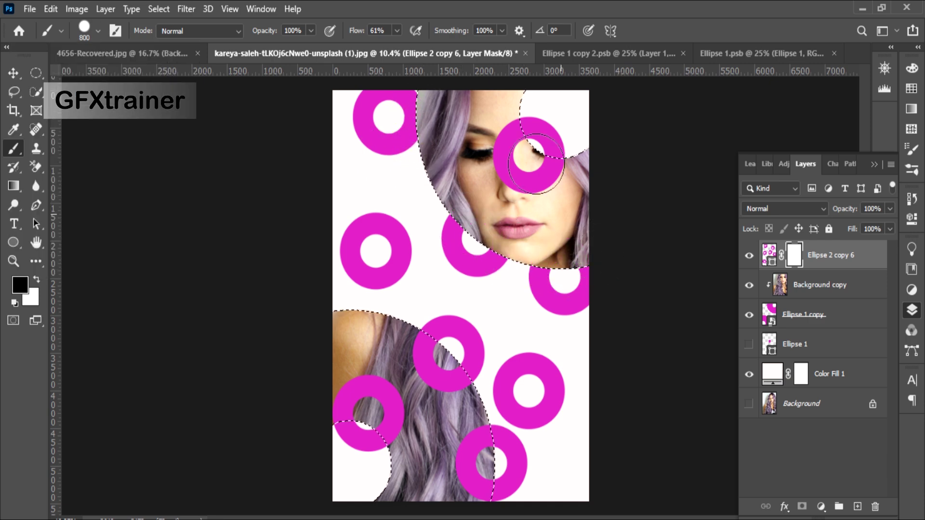
drag(536, 164, 547, 177)
drag(425, 368, 495, 496)
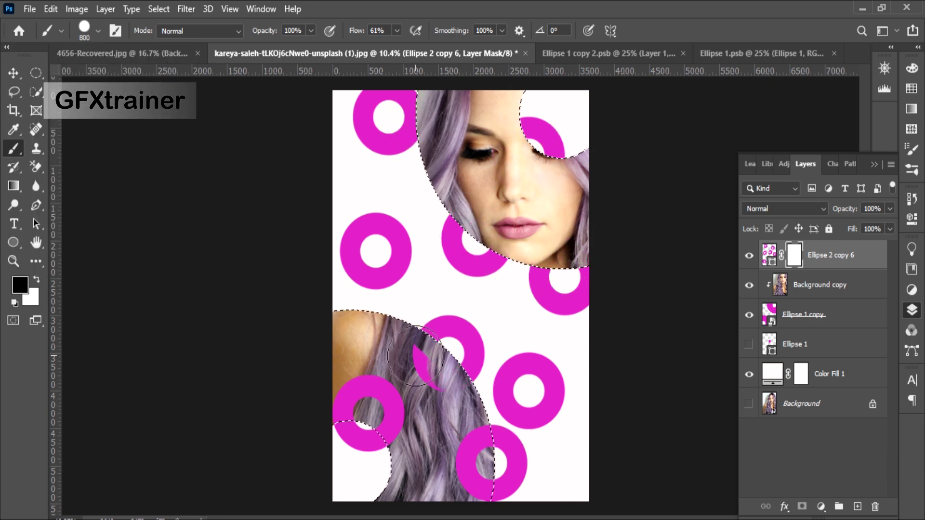
drag(375, 414, 392, 396)
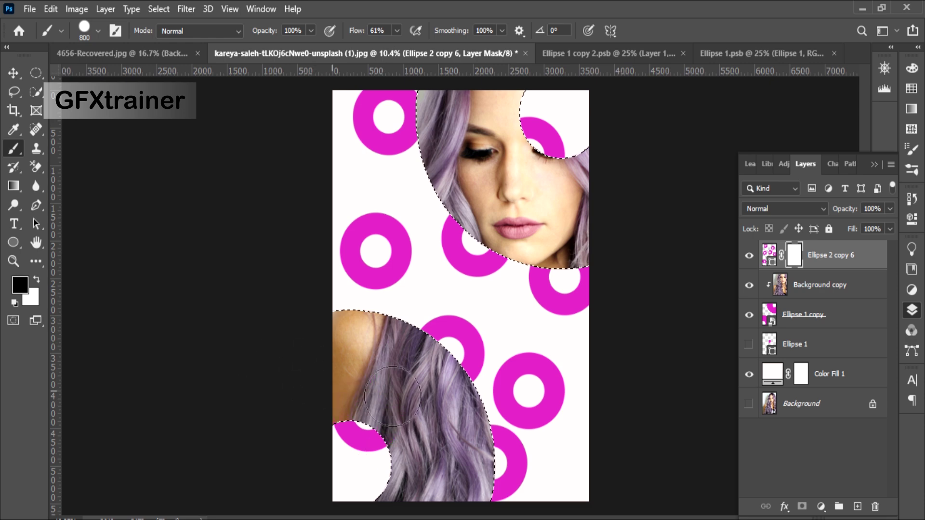
click(13, 73)
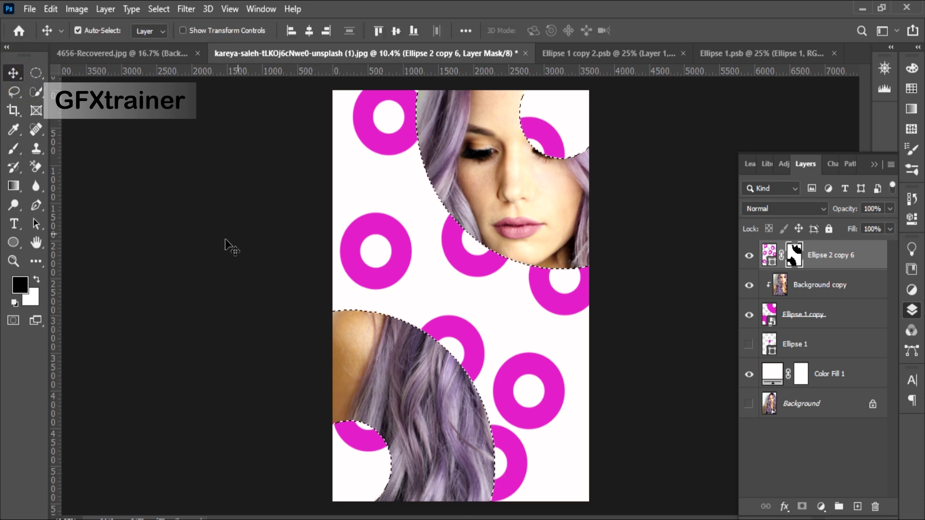
key(ctrl+d)
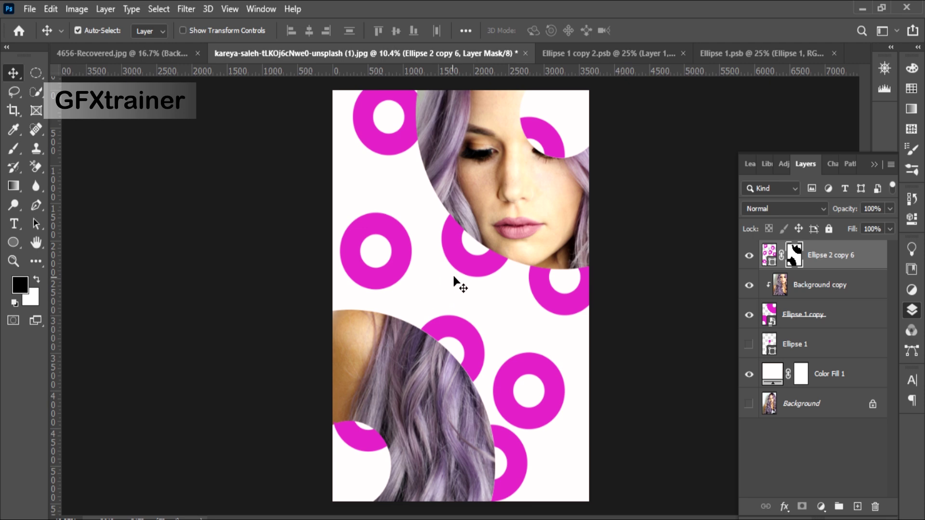
click(34, 93)
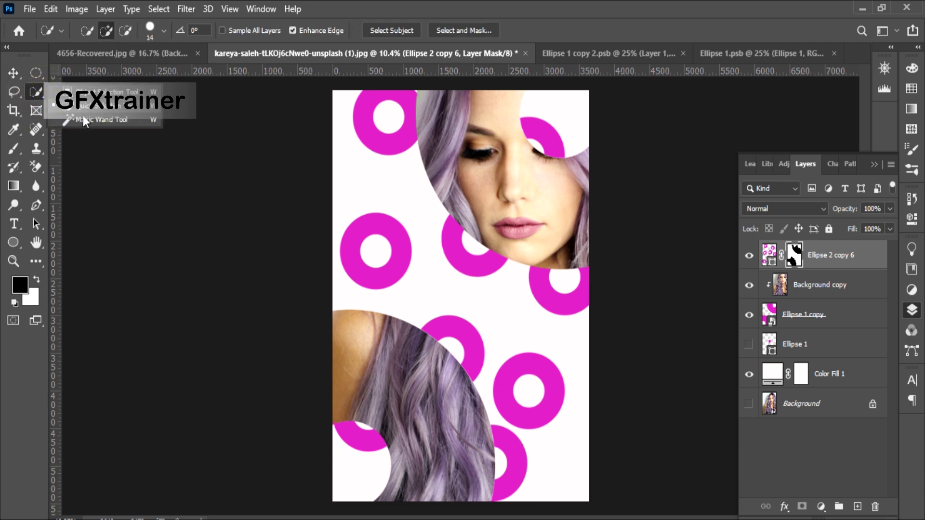
click(97, 118)
click(485, 270)
click(453, 212)
click(770, 255)
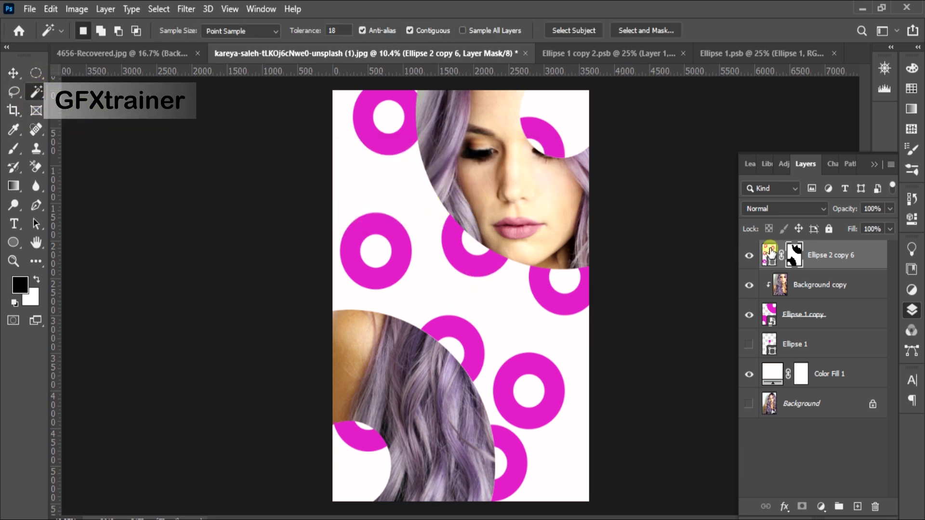
click(465, 263)
click(453, 212)
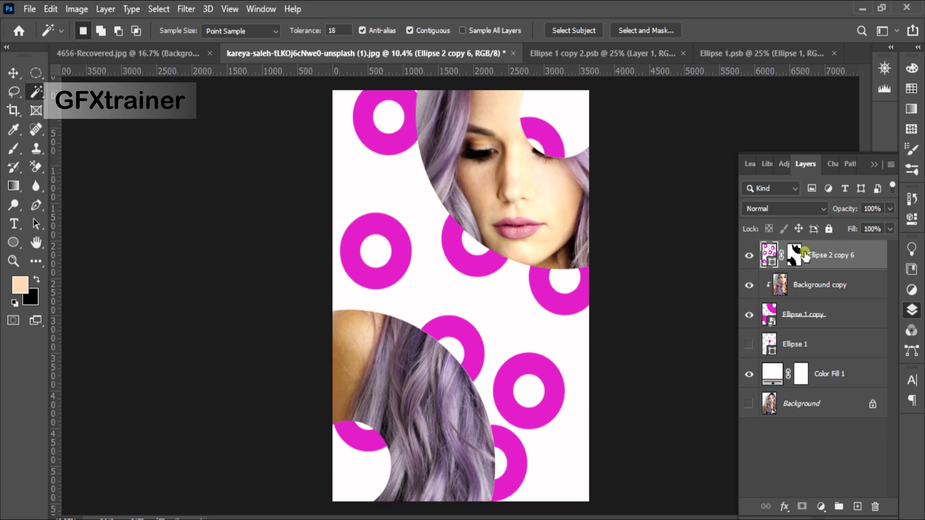
click(794, 255)
click(478, 261)
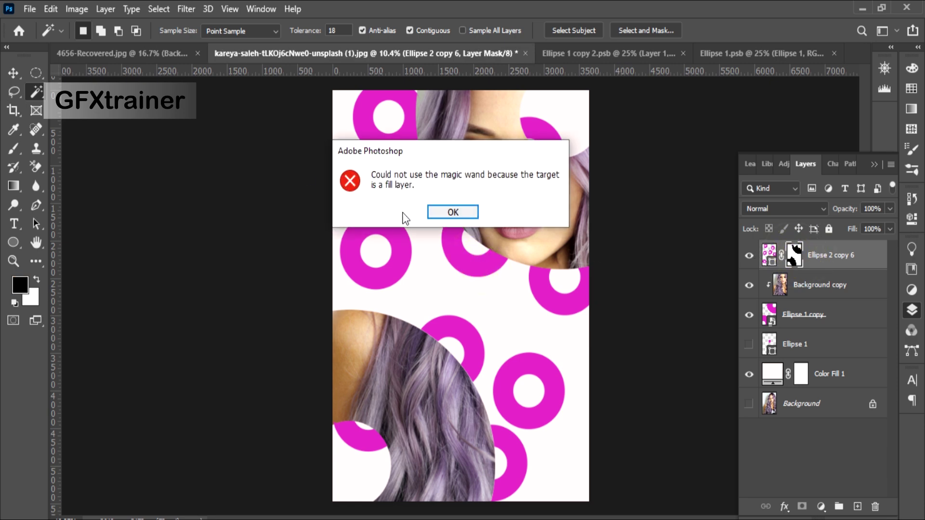
click(462, 213)
click(13, 73)
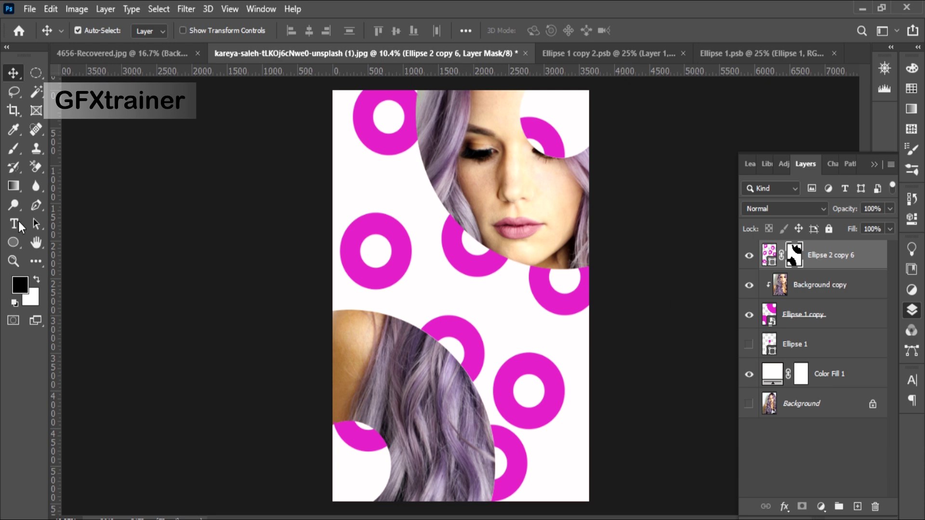
On a new layer, draw a rounded rectangle across the mid-left rings.
click(858, 506)
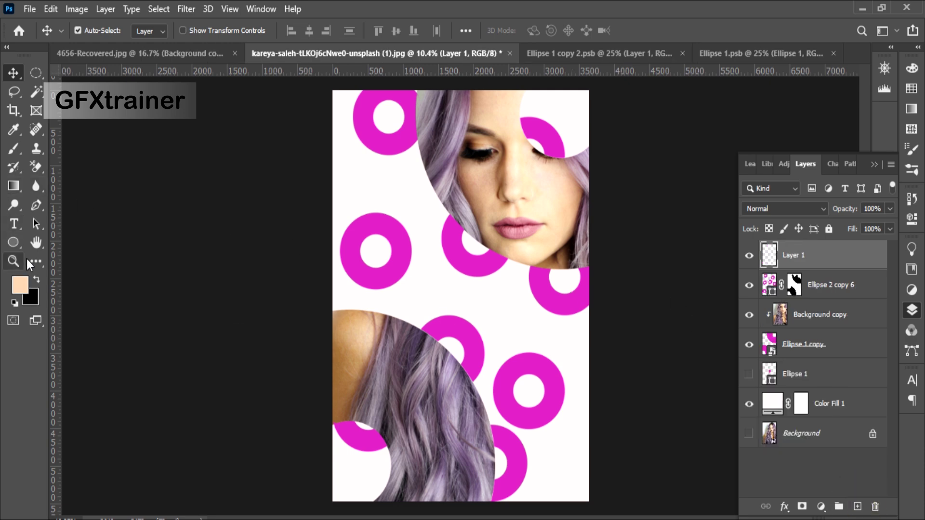
click(13, 243)
click(62, 255)
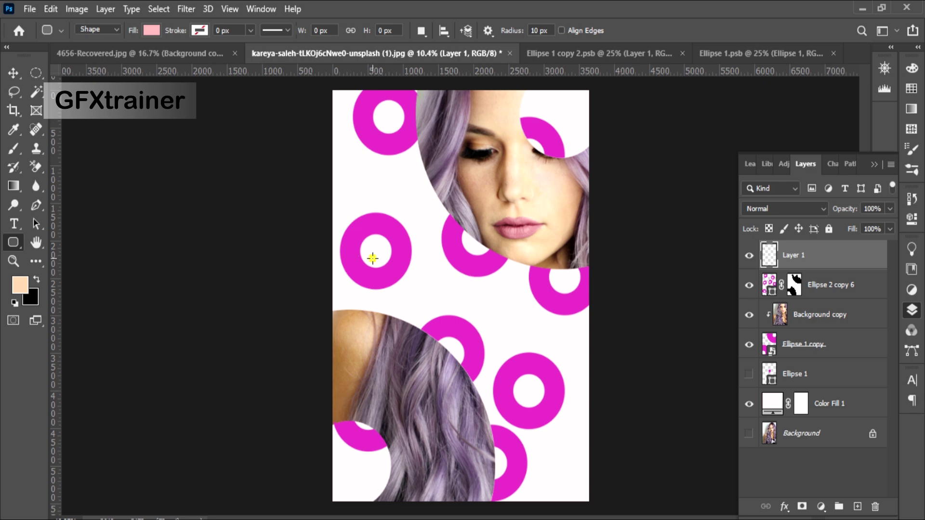
drag(372, 259, 462, 297)
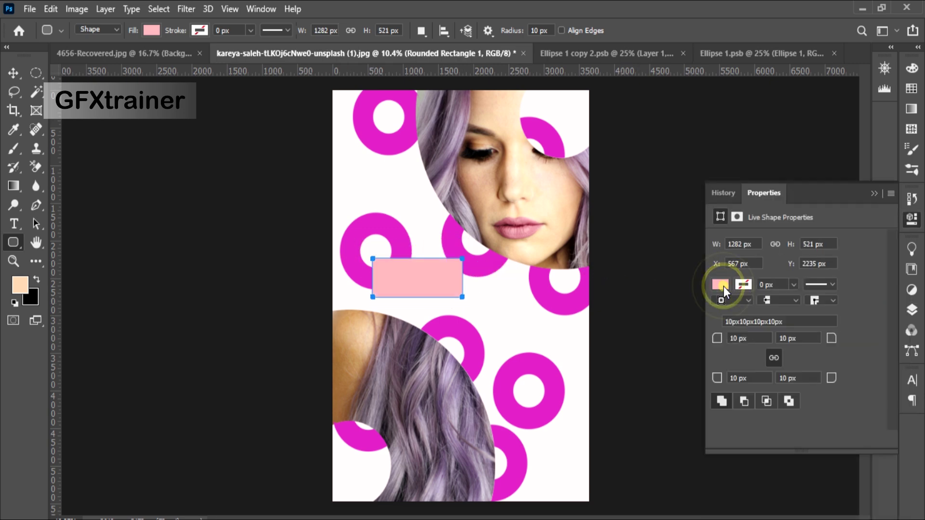
Fill the rectangle with near-black from the Grayscale swatches.
click(724, 286)
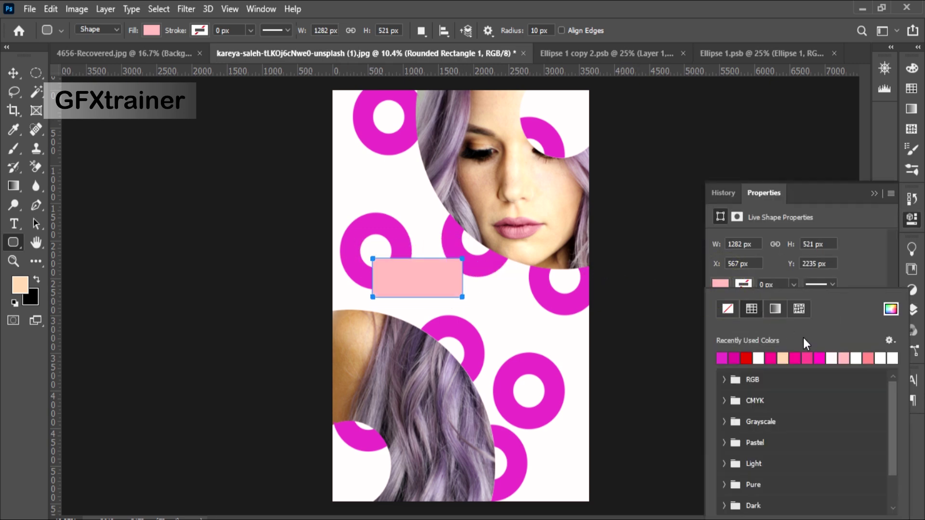
click(723, 380)
click(722, 399)
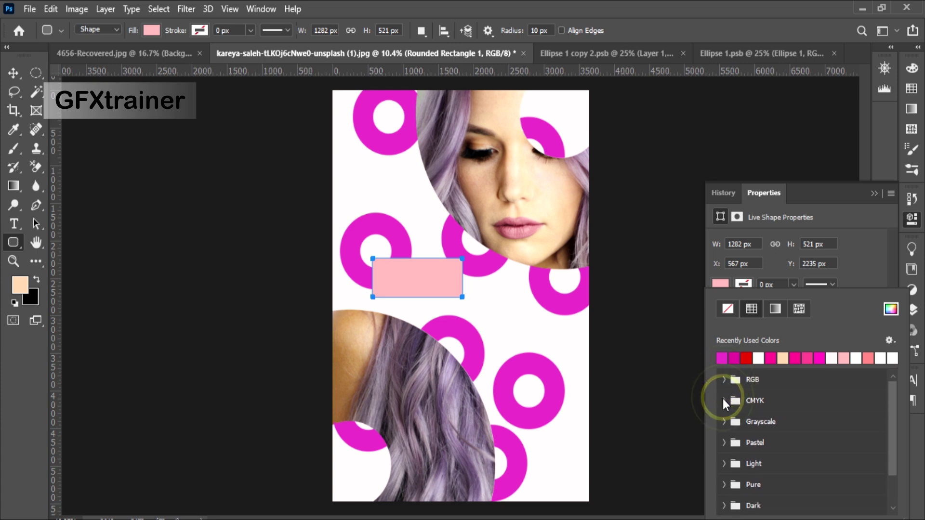
click(724, 421)
click(798, 450)
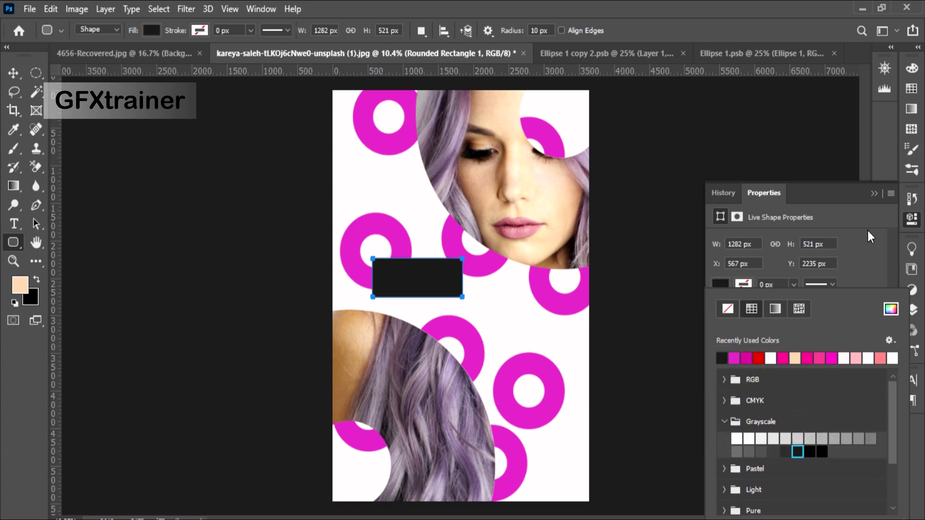
click(874, 193)
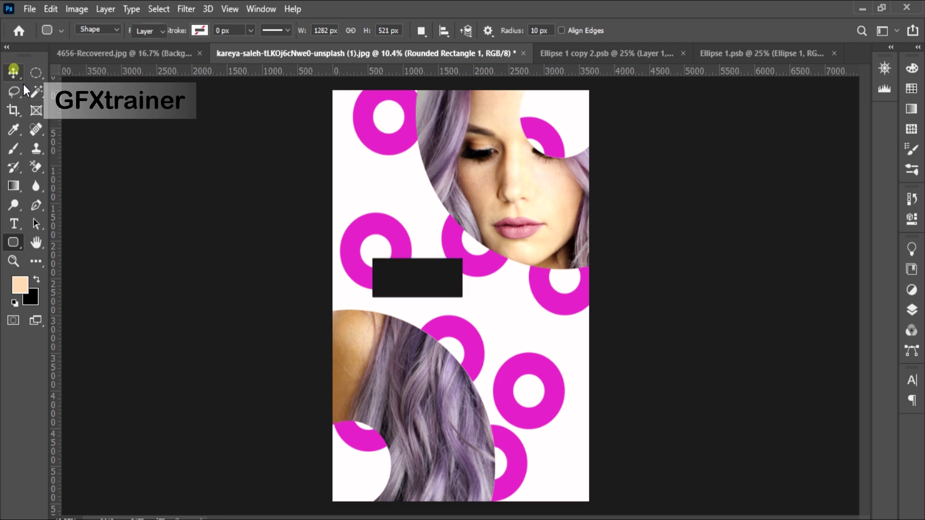
Tilt the dark rectangle about 20 degrees and move it up and left.
click(13, 73)
drag(417, 274, 416, 266)
key(ctrl+t)
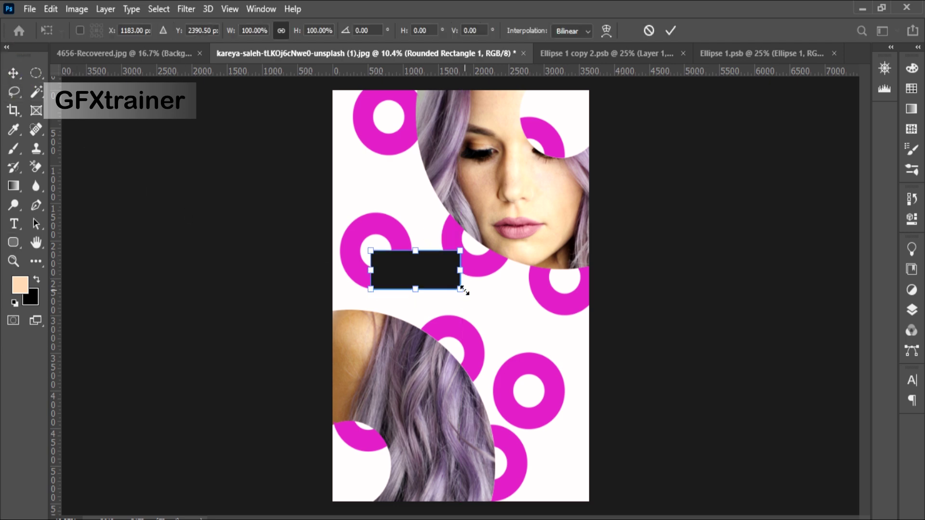
drag(468, 297, 474, 279)
drag(419, 265, 406, 254)
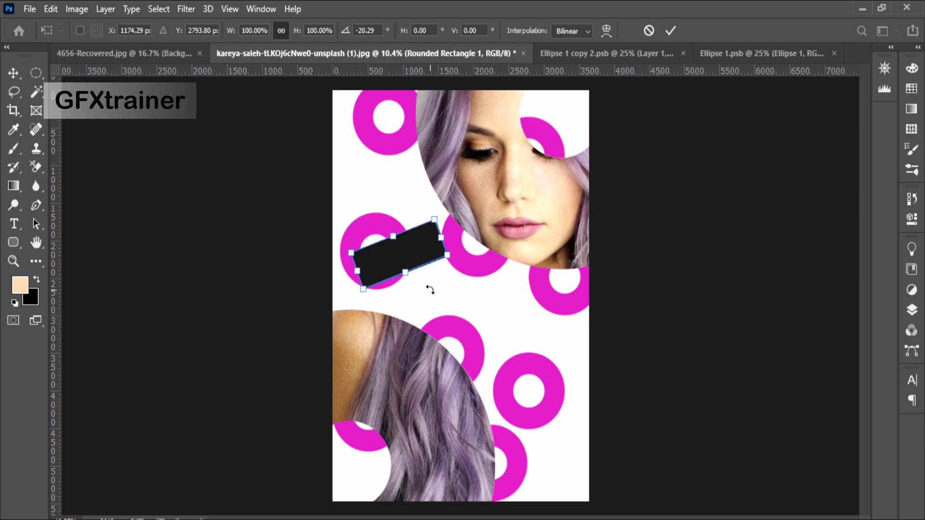
key(Return)
Duplicate the tilted bar, enlarge the middle copy to about 126%, and stagger the top and bottom bars.
mouse_move(382, 243)
mouse_down()
mouse_move(399, 307)
mouse_move(441, 340)
mouse_up()
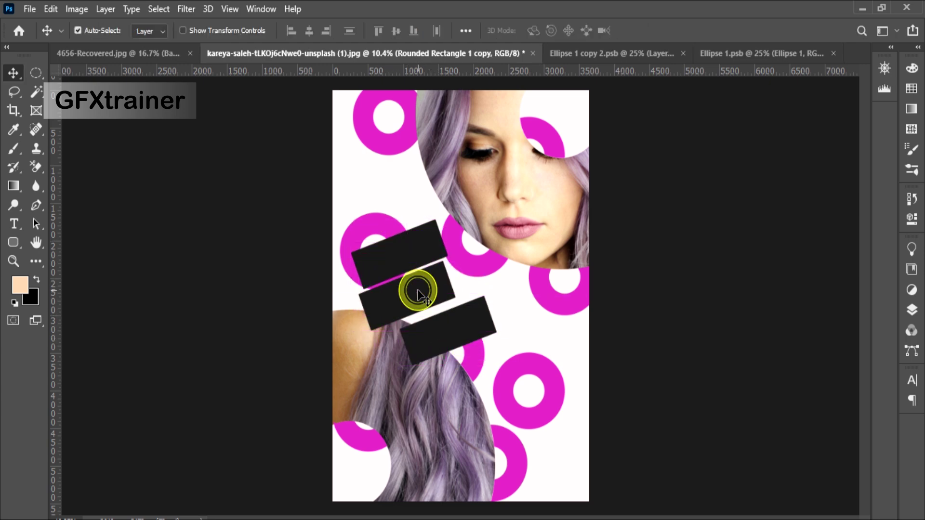
key(ctrl+t)
drag(455, 297, 467, 297)
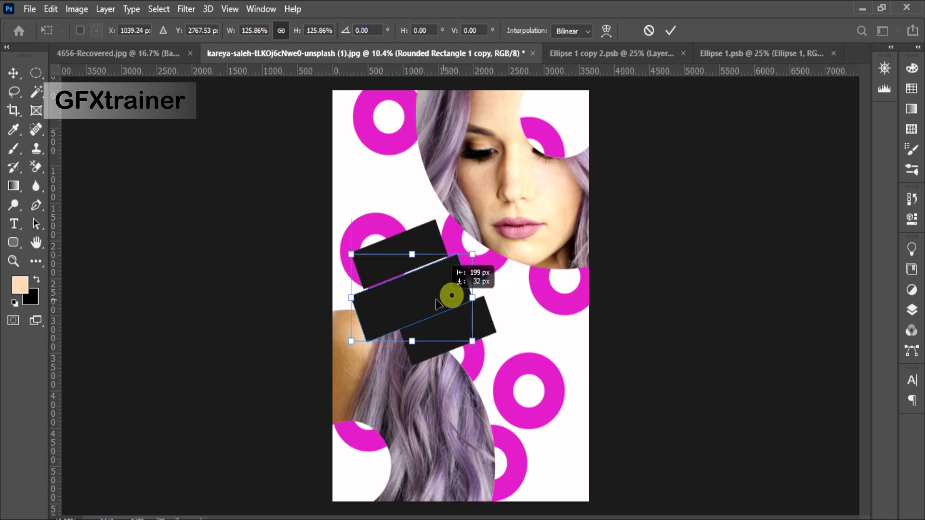
key(Return)
drag(423, 268, 398, 241)
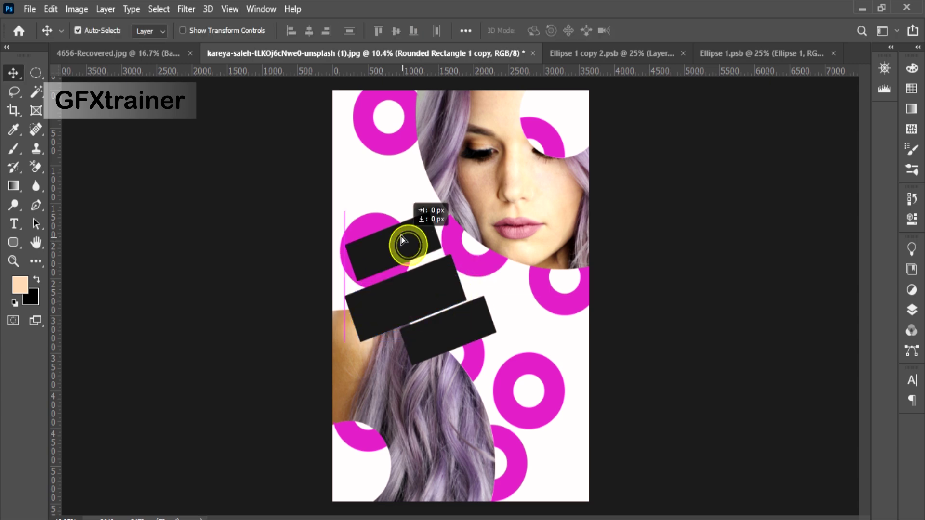
drag(431, 335, 418, 343)
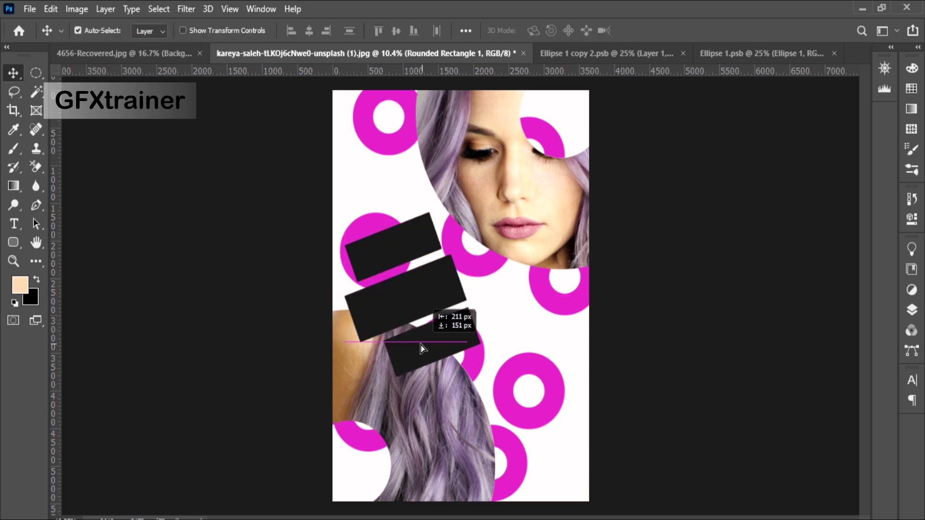
drag(398, 252, 398, 260)
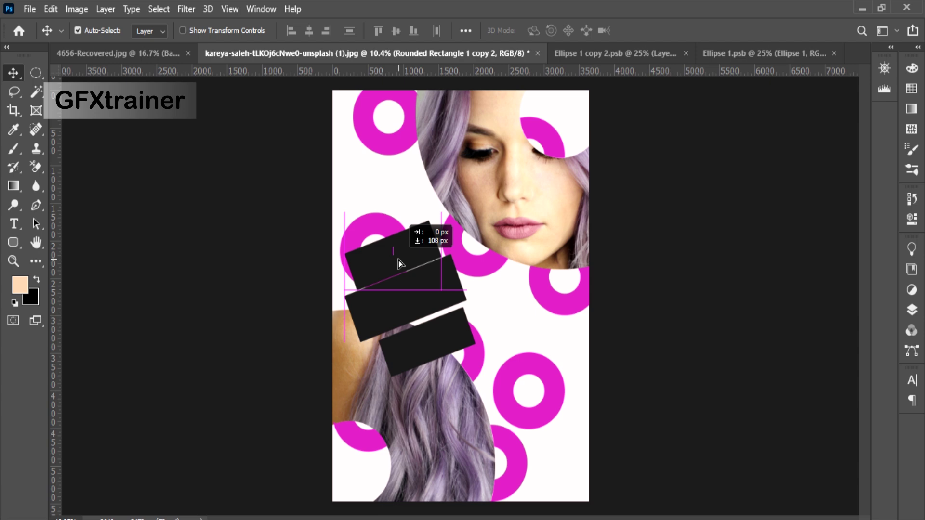
drag(421, 339, 418, 337)
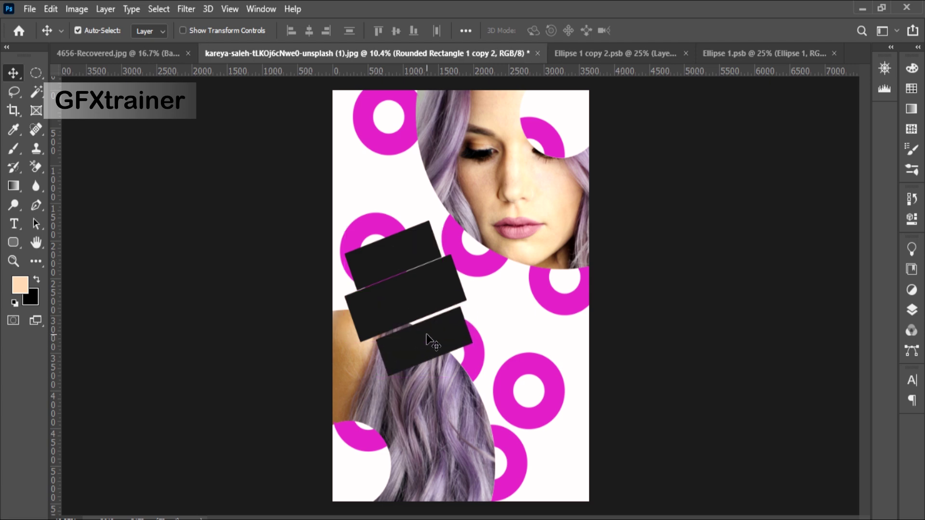
Type EASY on the top bar, then enlarge, tilt and nudge it to lie along the bar.
click(11, 226)
click(371, 264)
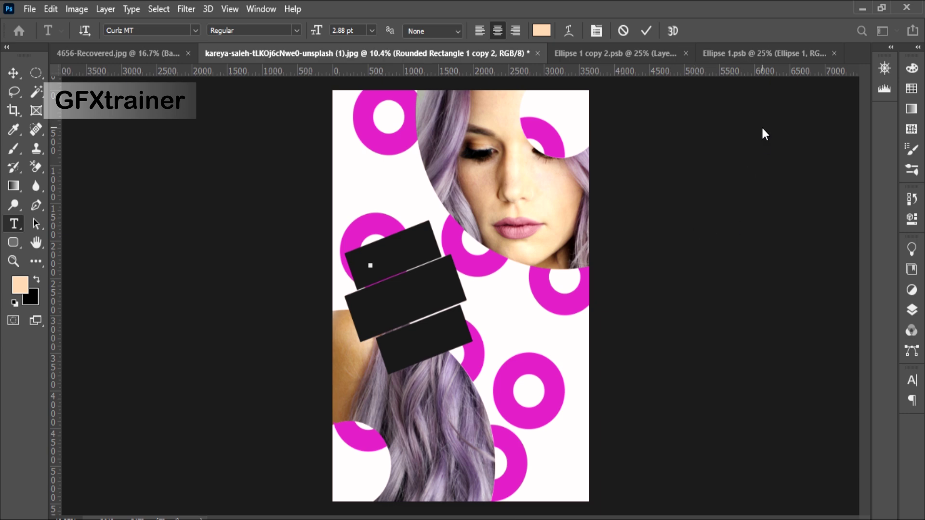
click(13, 72)
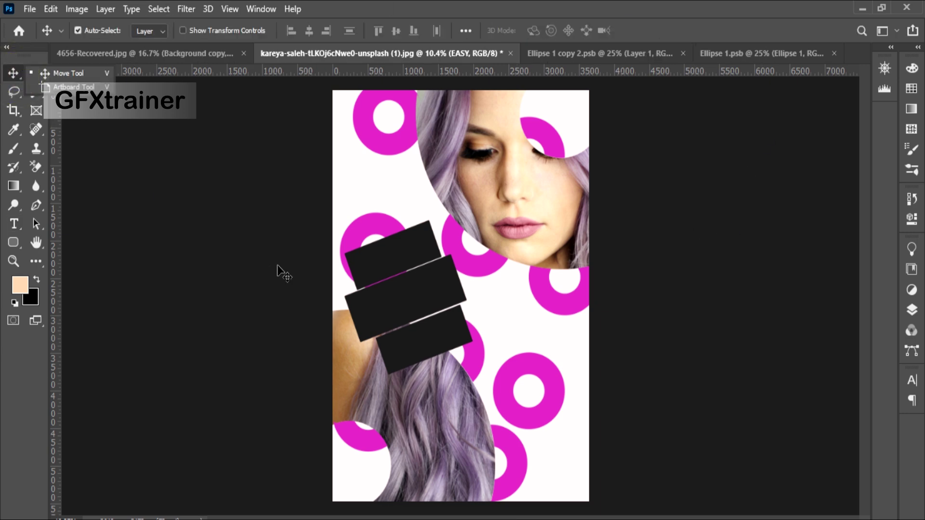
key(ctrl+t)
drag(386, 269, 473, 313)
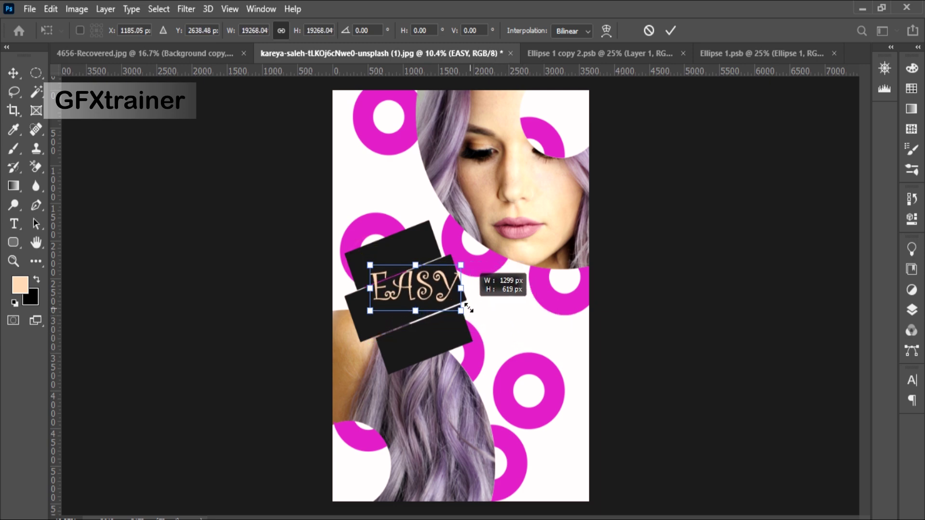
mouse_move(473, 313)
mouse_down()
mouse_move(452, 306)
mouse_move(486, 305)
mouse_up()
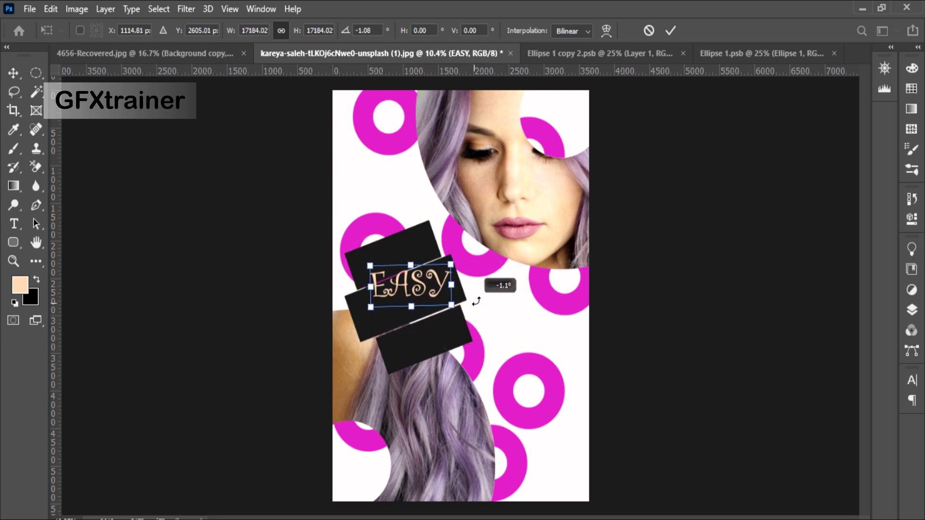
drag(421, 276, 403, 246)
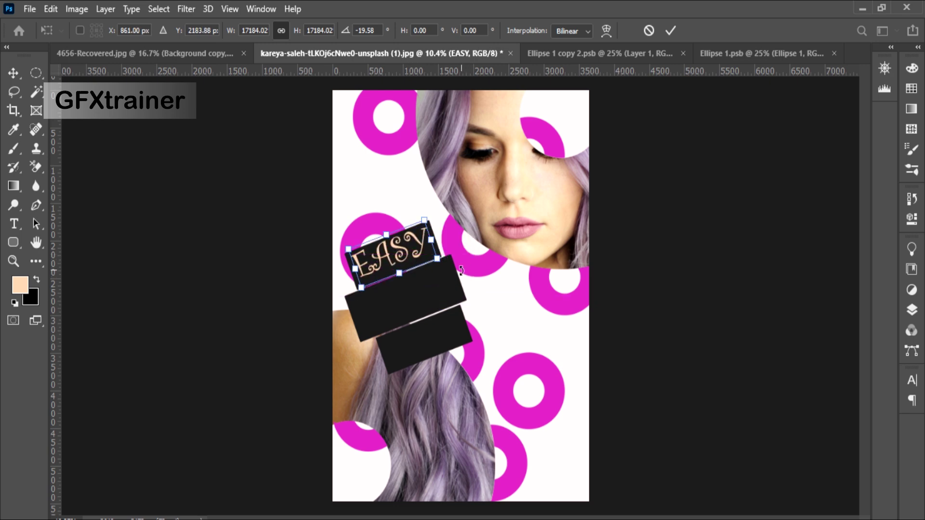
key(Down)
key(Down)
key(Right)
key(Down)
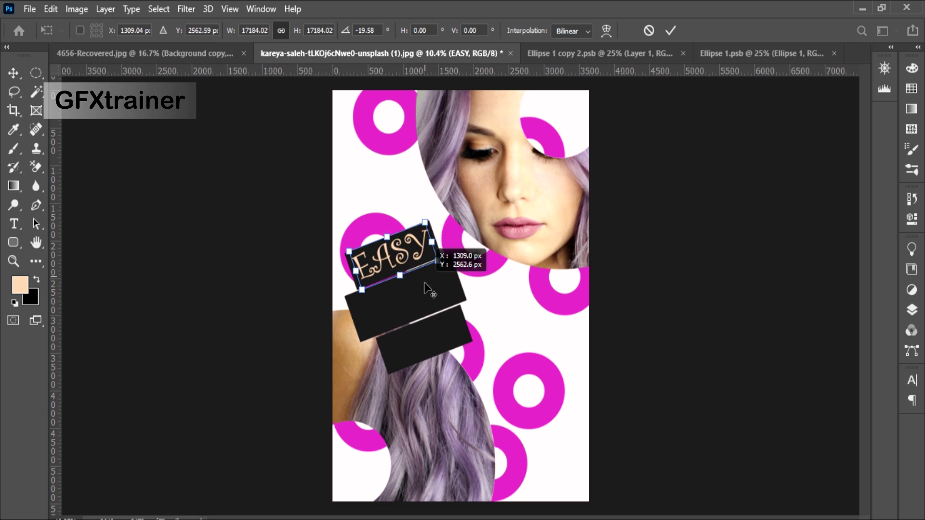
key(Return)
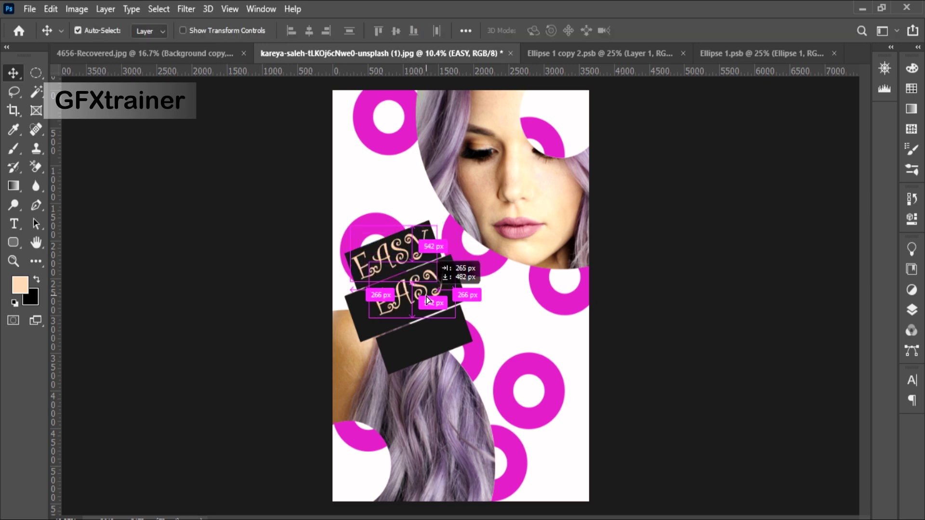
Duplicate EASY onto the lower bars and change the middle copy to MASK.
drag(406, 258, 429, 335)
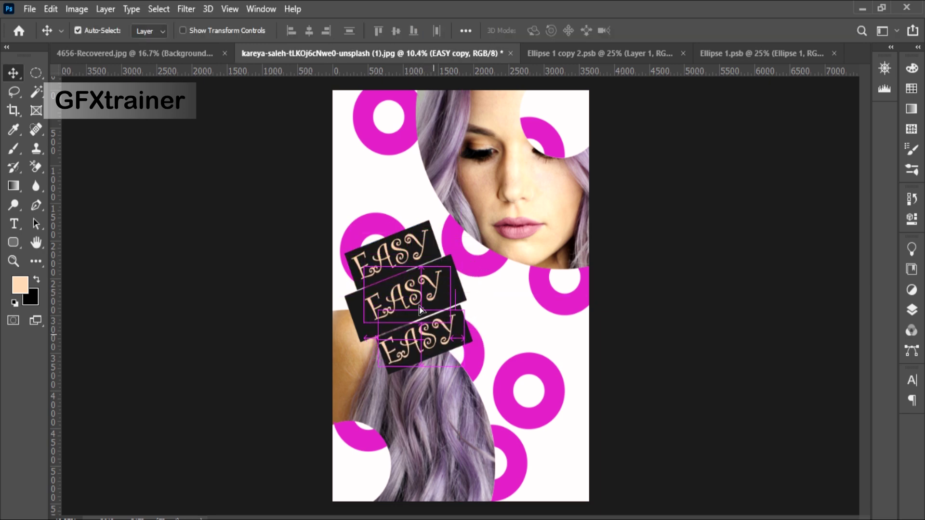
double_click(413, 284)
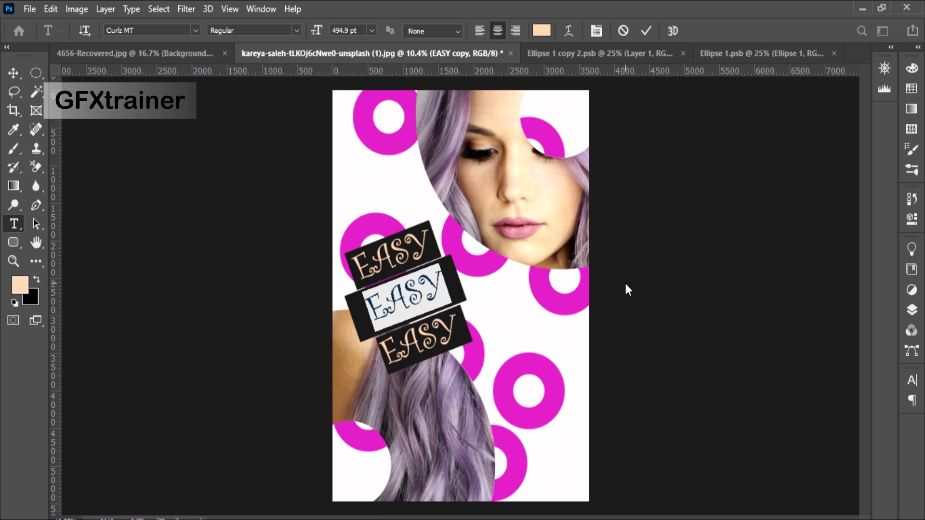
text(MASK)
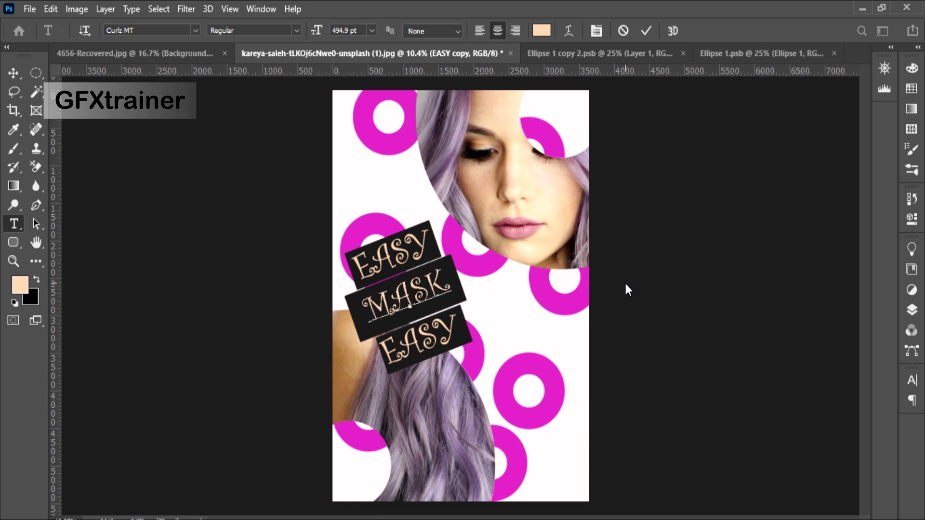
click(412, 335)
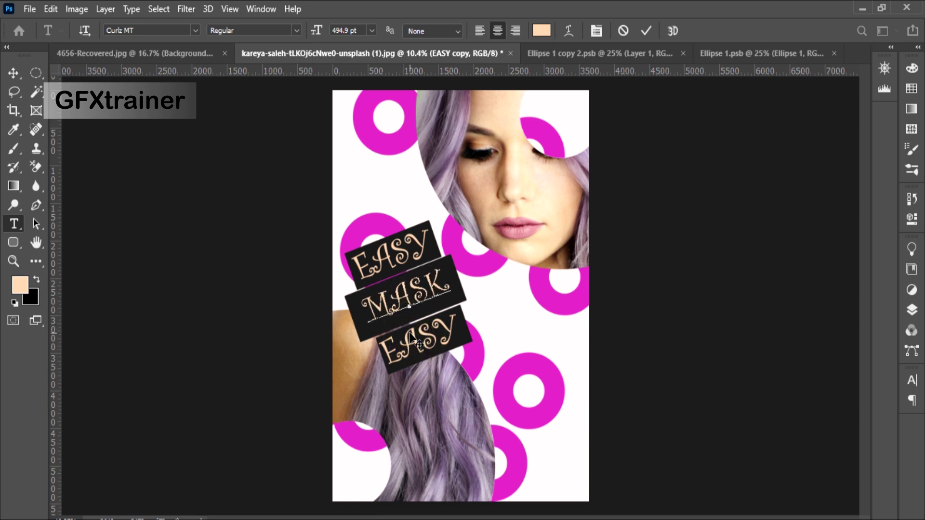
click(412, 334)
Retype the bottom copy as TRICK.
double_click(424, 325)
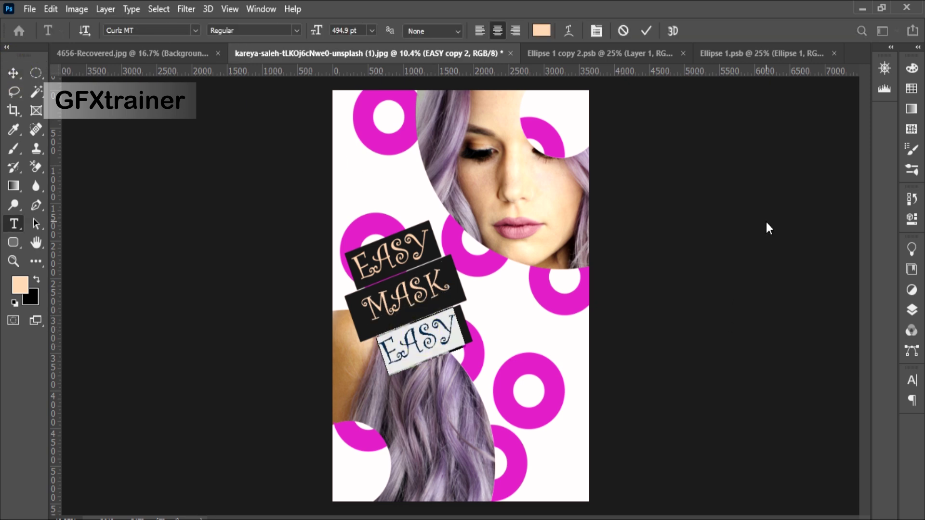
text(TRIC)
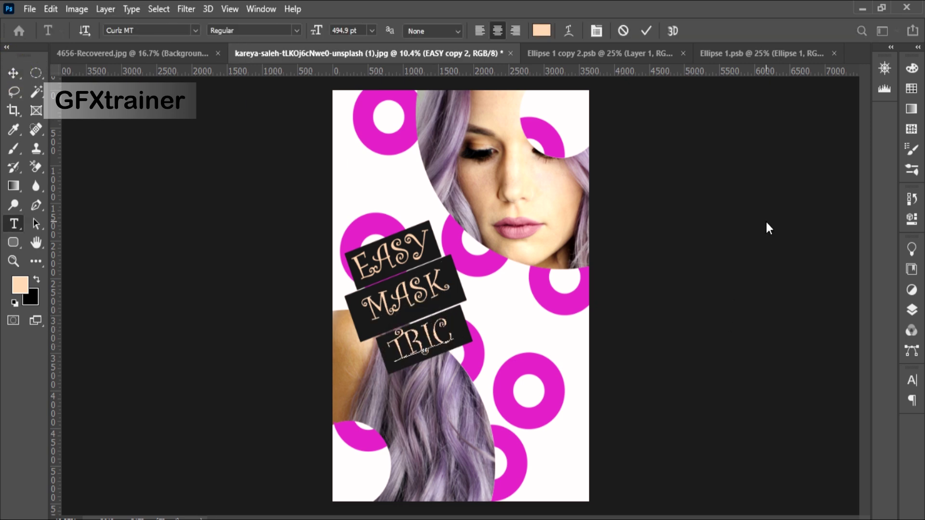
text(K)
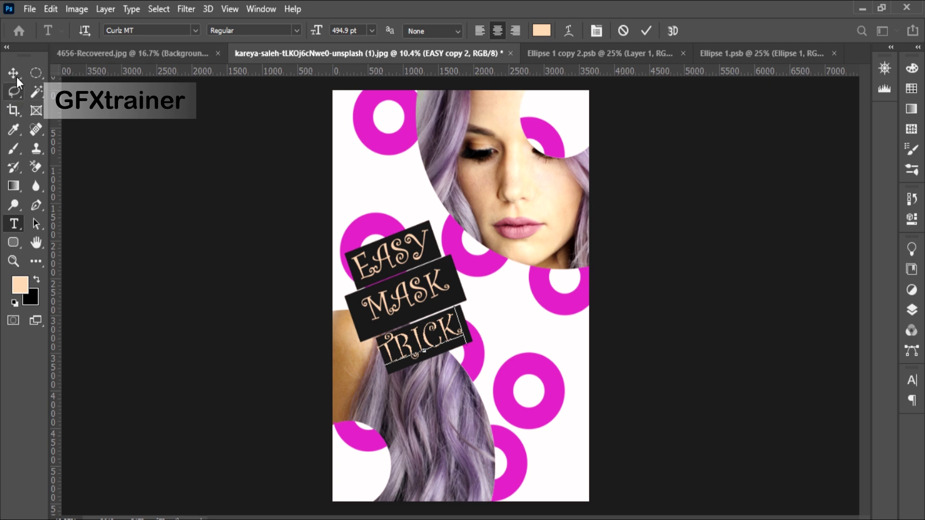
click(14, 73)
click(413, 340)
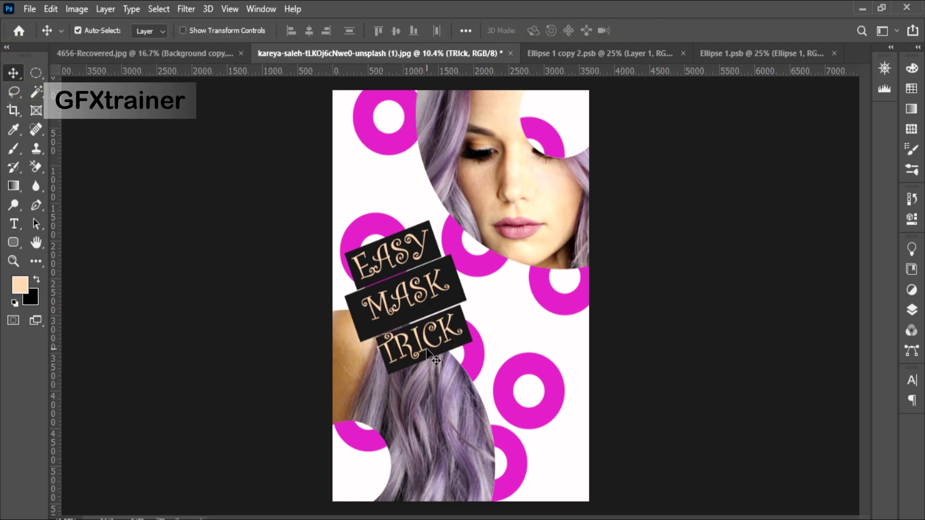
Scale TRICK to about 90% and nudge it right and up to centre it on the bottom bar.
key(ctrl+t)
drag(469, 308, 458, 313)
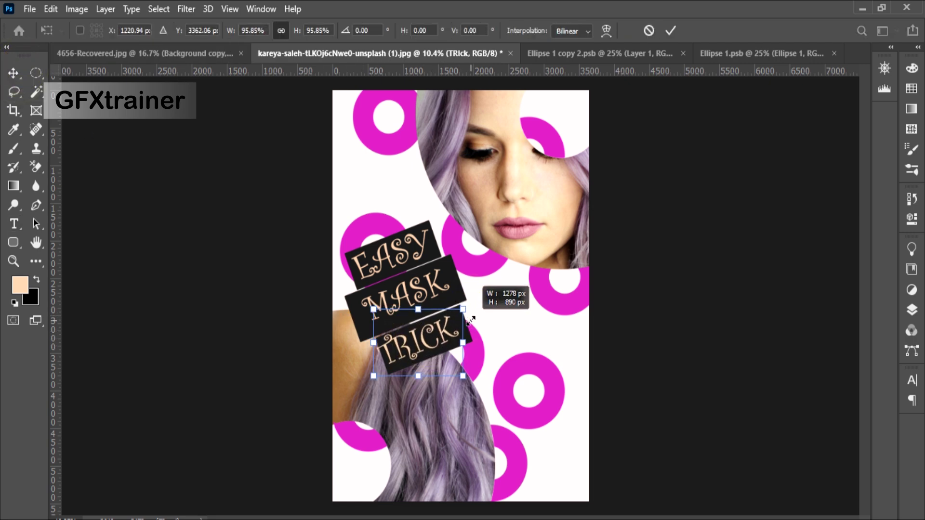
drag(436, 348, 441, 350)
key(Right)
key(Right)
key(Right)
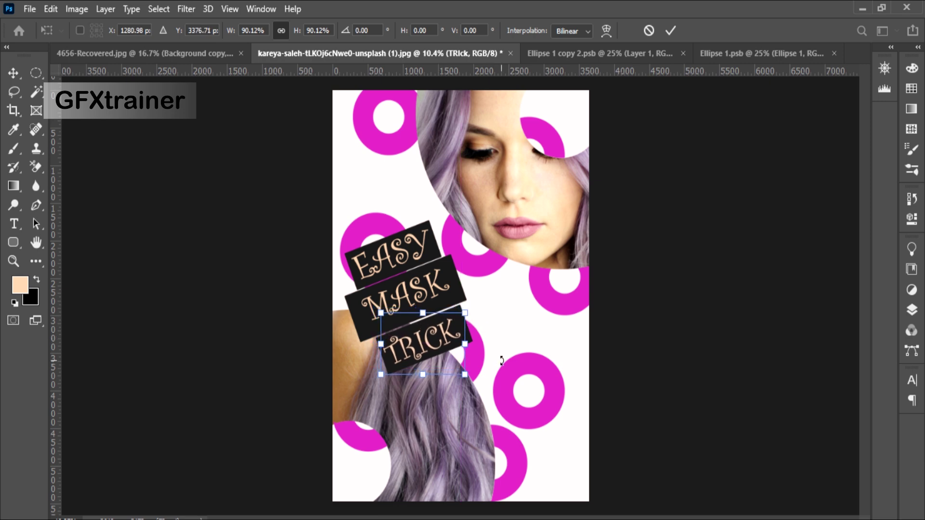
key(Right)
key(Right)
key(Right)
key(Up)
key(Up)
key(Return)
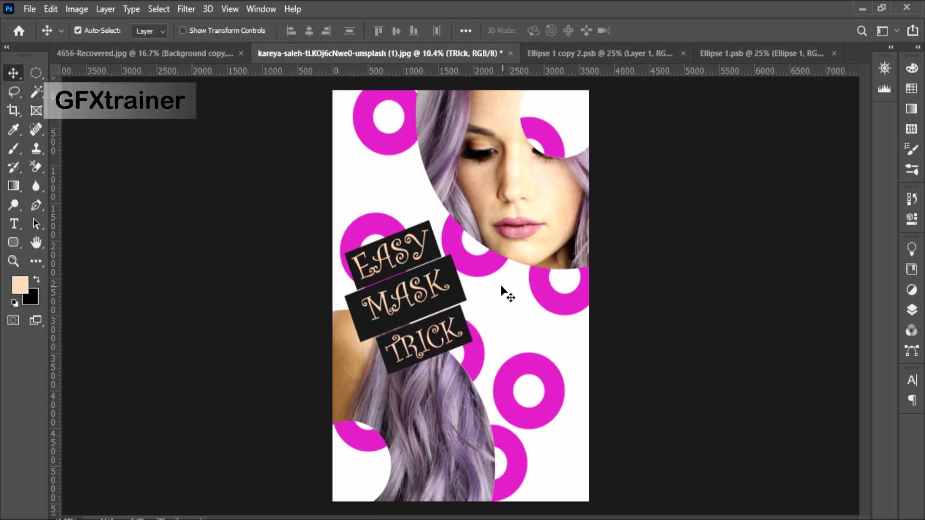
click(437, 254)
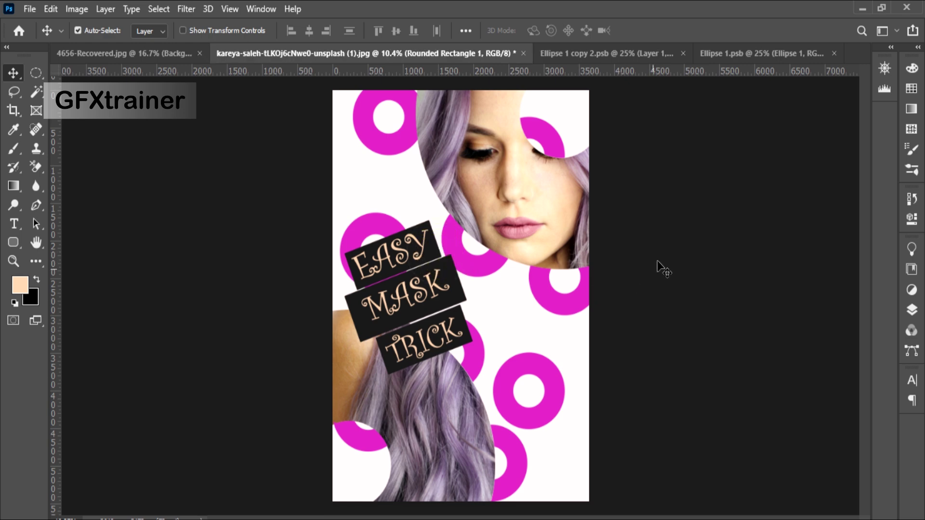
Change the top bar's fill to navy blue.
click(911, 310)
double_click(768, 403)
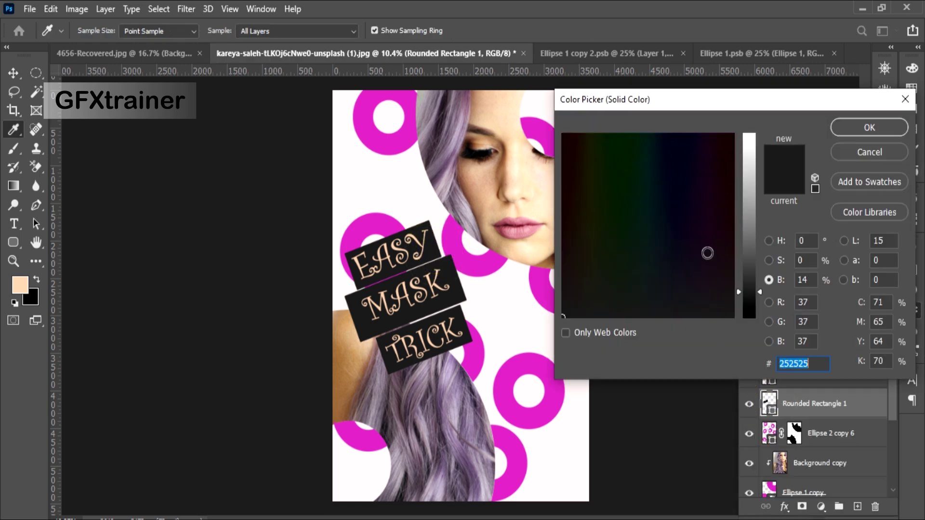
drag(752, 295, 753, 267)
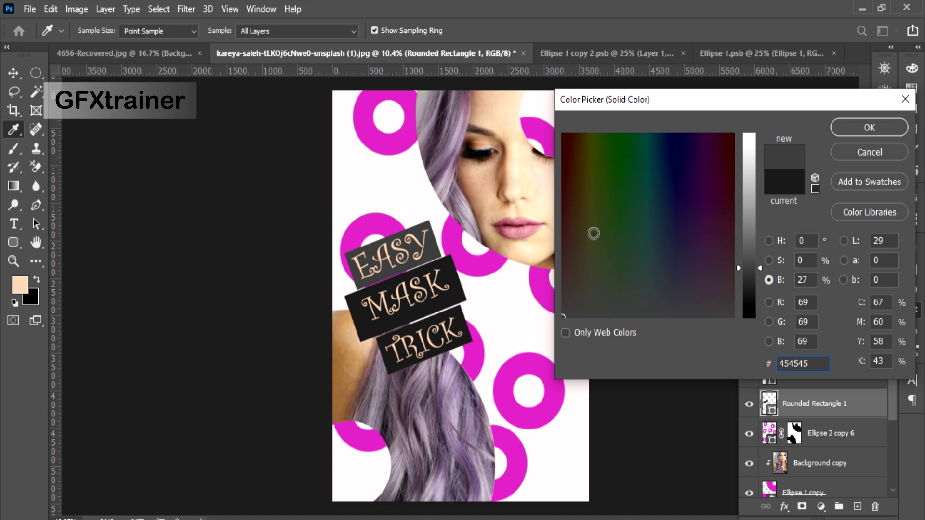
mouse_move(594, 234)
mouse_down()
mouse_move(563, 248)
mouse_move(580, 252)
mouse_move(660, 196)
mouse_move(668, 219)
mouse_up()
drag(758, 275, 753, 257)
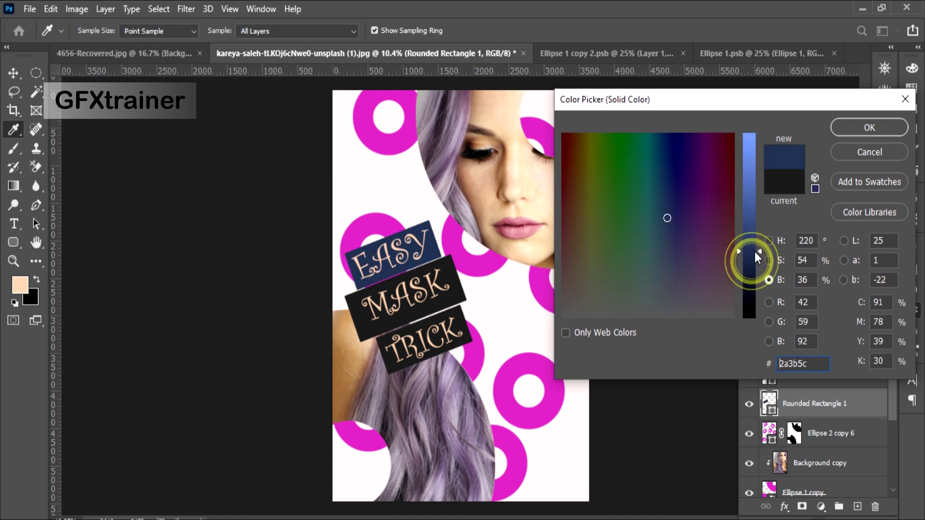
click(867, 127)
Fill the MASK bar with the magenta ring colour, darkened to deep purple.
click(452, 298)
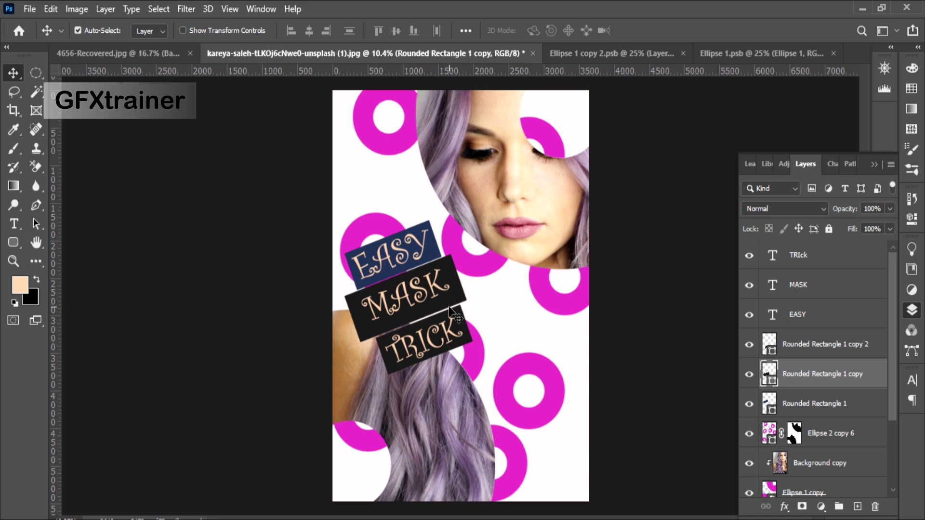
click(451, 308)
click(456, 301)
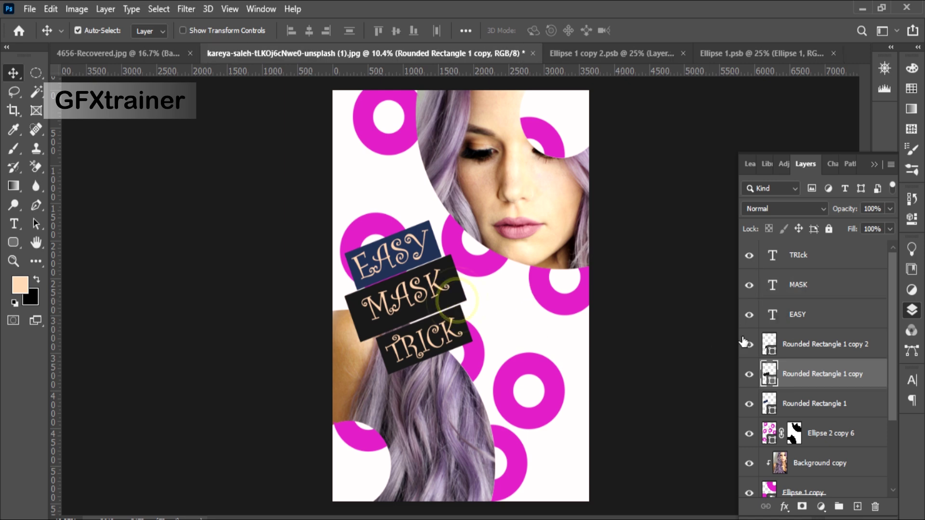
double_click(771, 371)
click(538, 282)
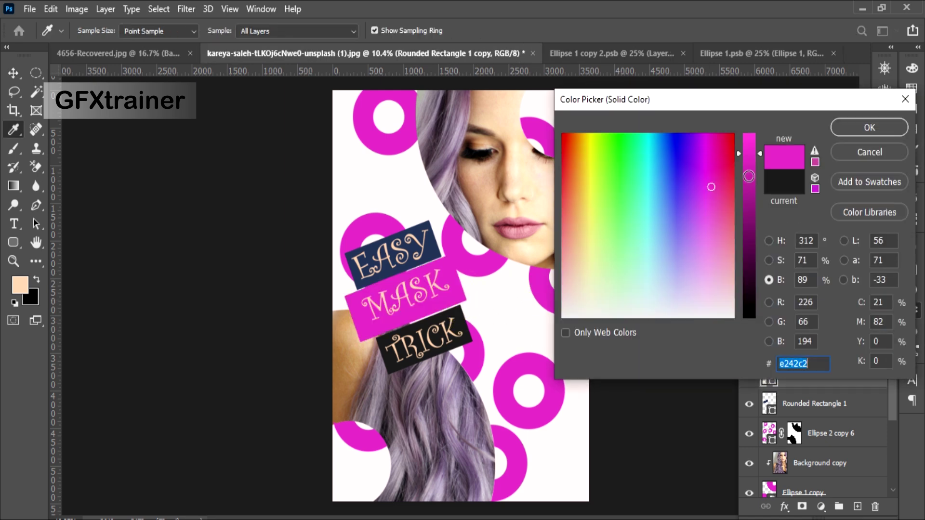
drag(752, 157, 759, 217)
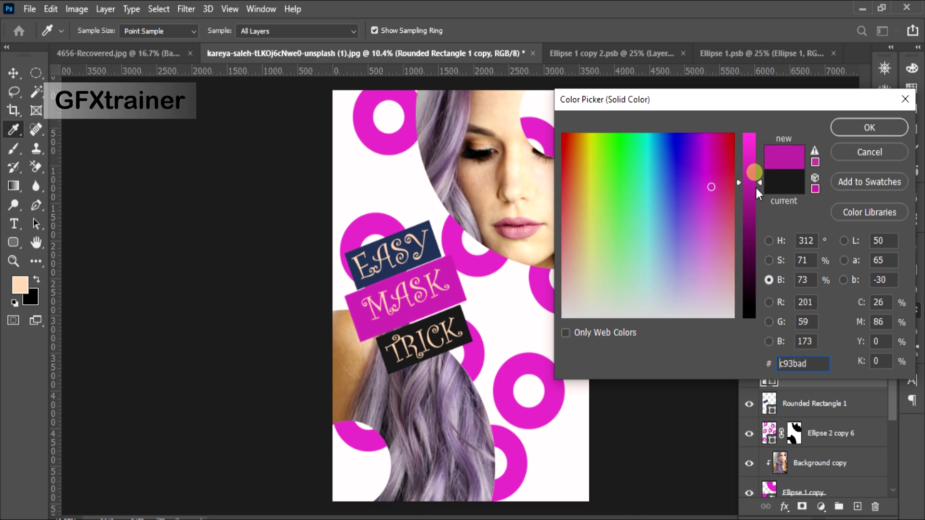
click(856, 127)
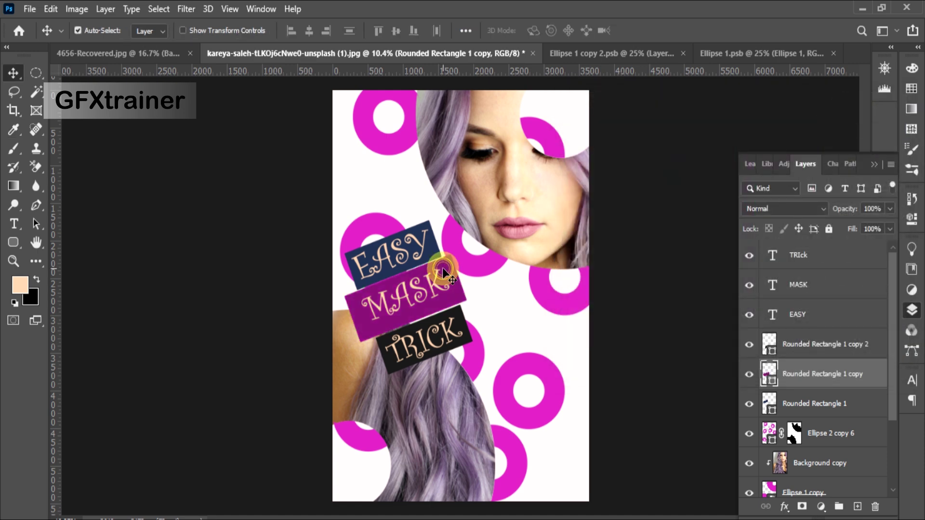
Confirm the MASK bar's purple fill and open its blending options.
double_click(769, 374)
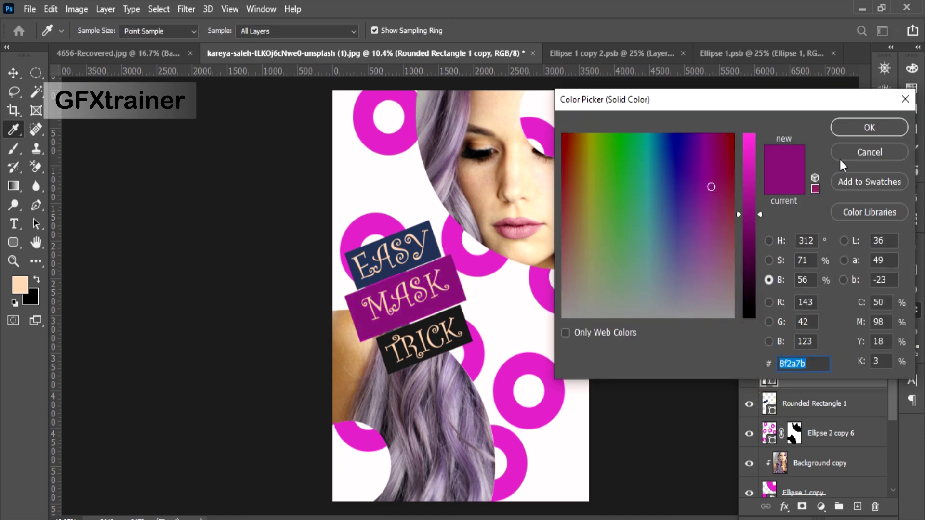
click(857, 126)
double_click(799, 374)
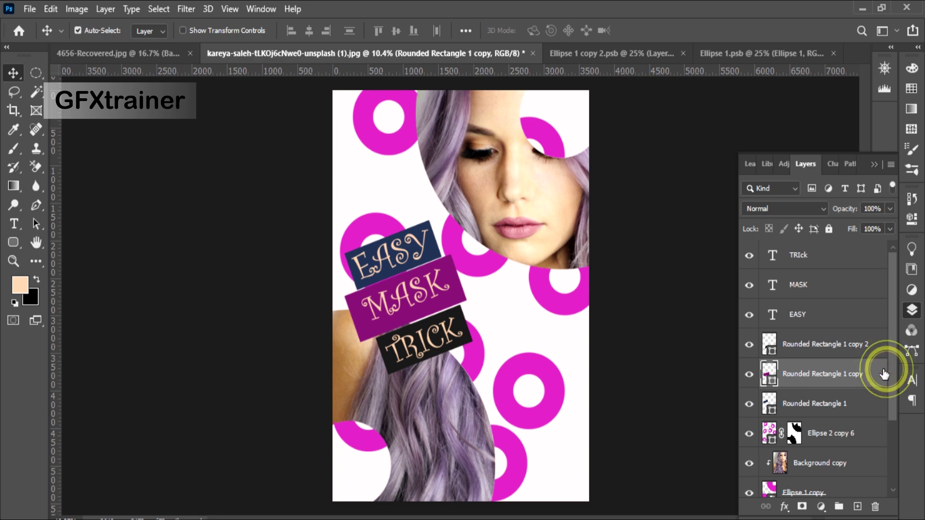
double_click(882, 374)
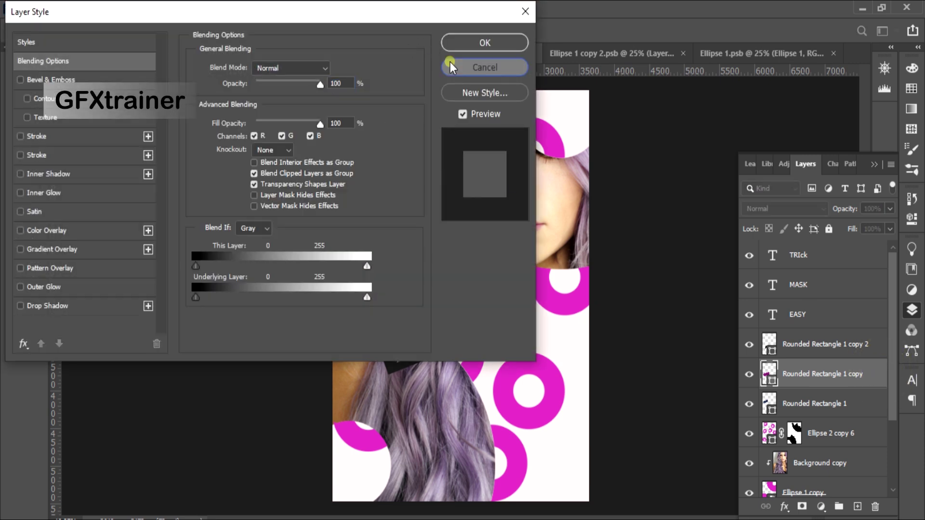
Cancel the Layer Style dialog and try moving a MASK bar anchor, leaving the shape unchanged.
click(450, 62)
click(14, 242)
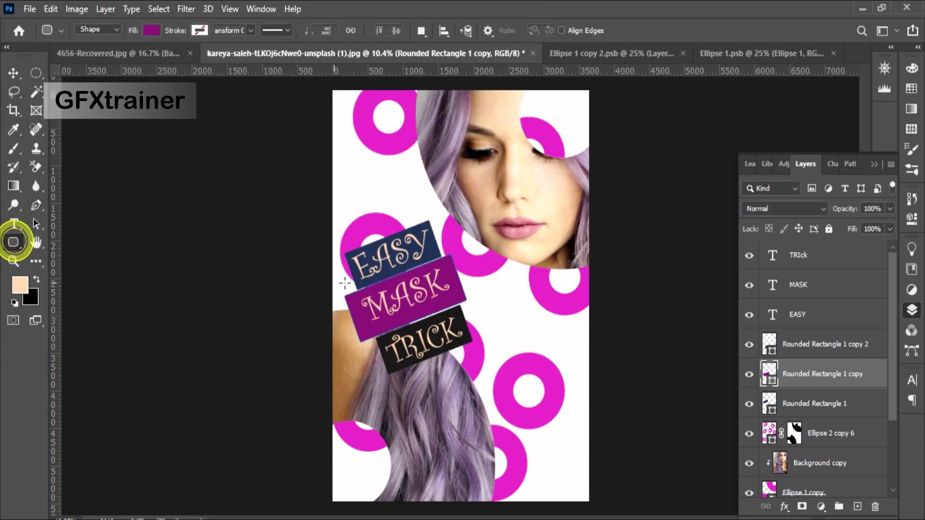
click(441, 308)
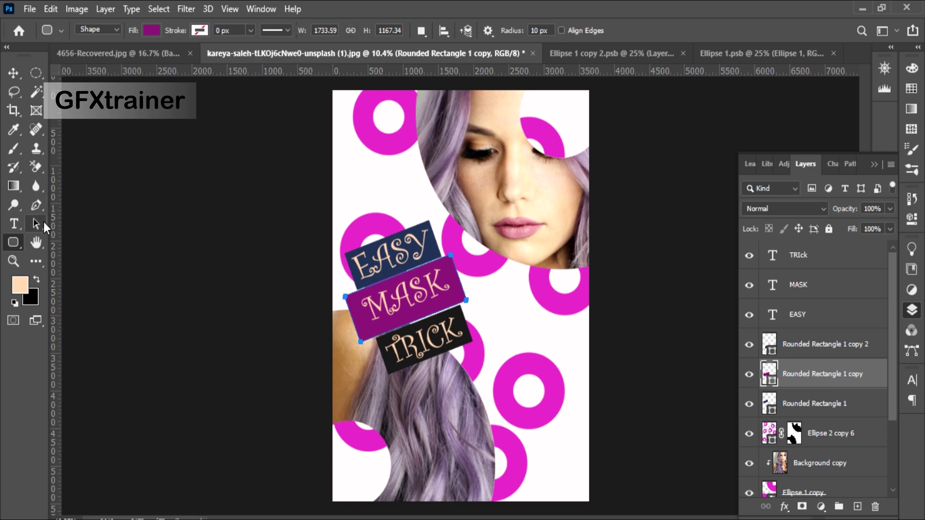
click(38, 223)
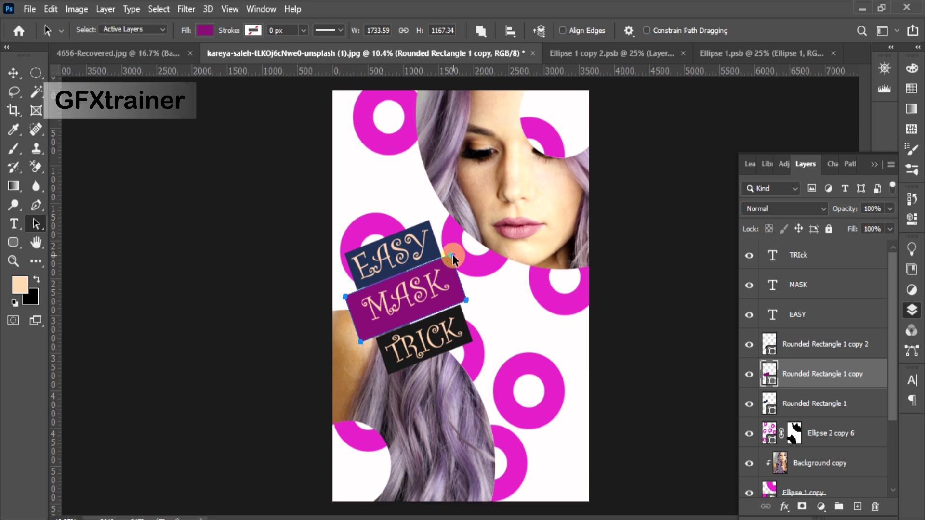
drag(453, 260, 451, 257)
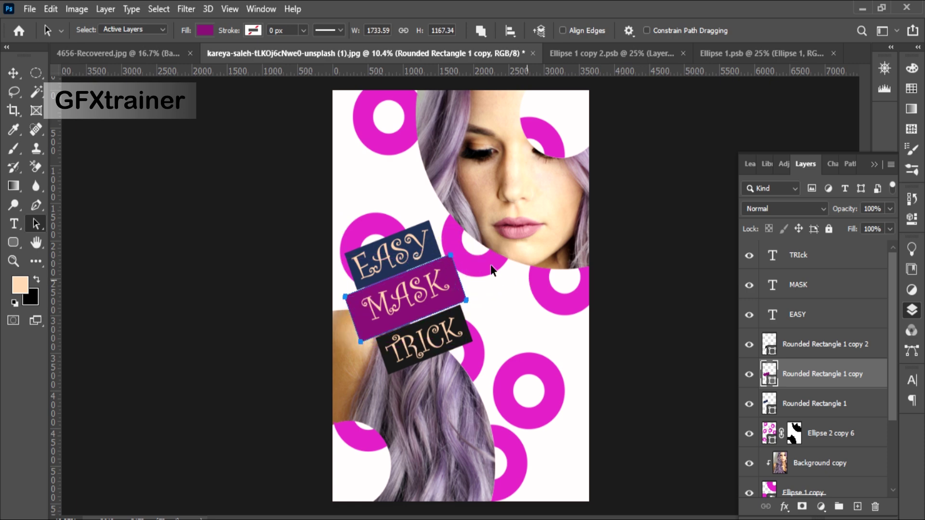
scroll(413, 186, up, 3)
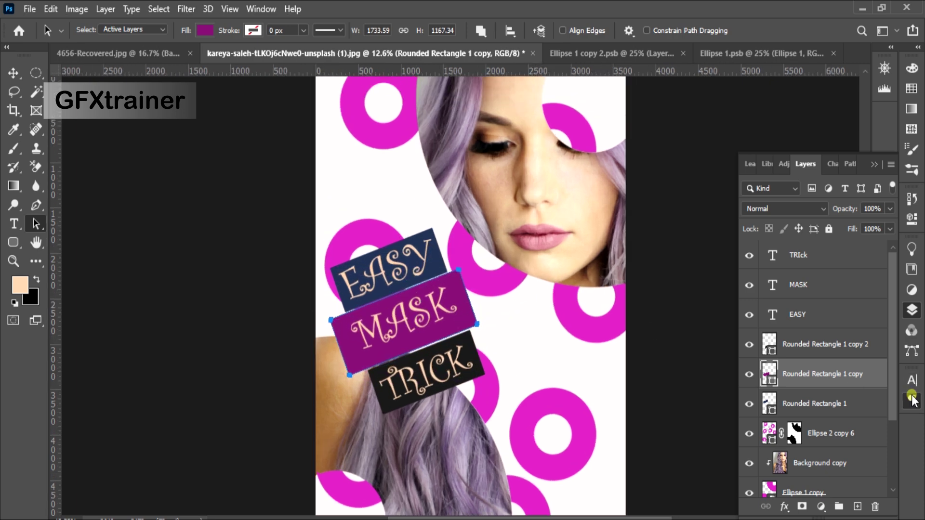
Lower the font size to 70 pt in the Character panel and collapse the side panels.
click(912, 397)
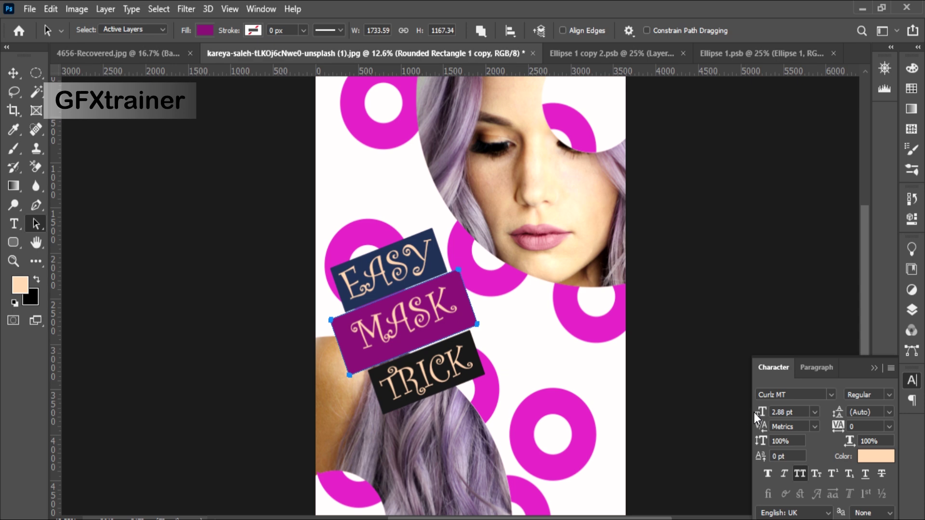
mouse_move(762, 418)
mouse_down()
mouse_move(757, 427)
mouse_move(846, 397)
mouse_up()
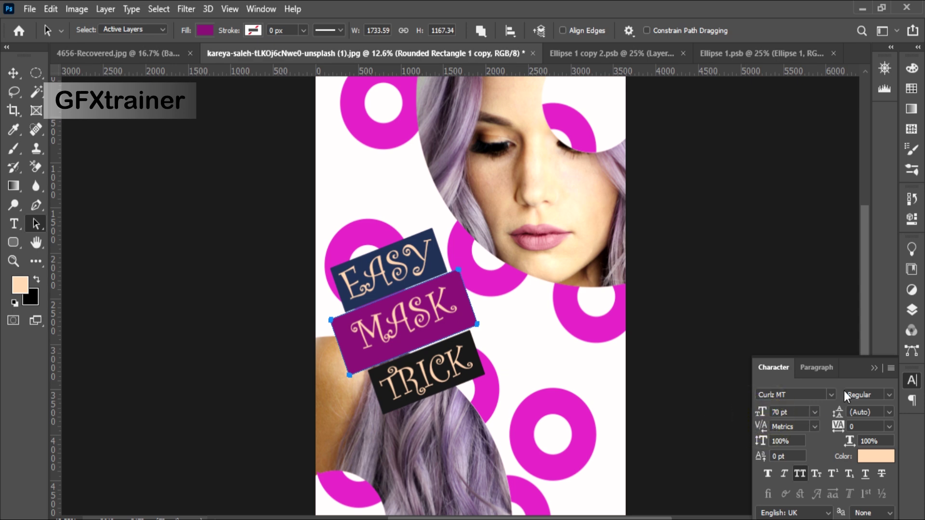
click(912, 219)
click(912, 198)
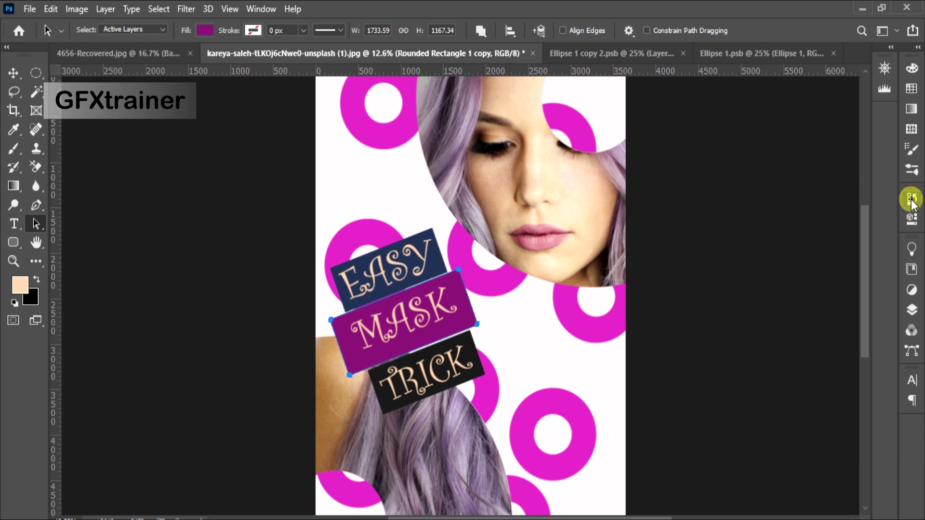
scroll(532, 333, down, 3)
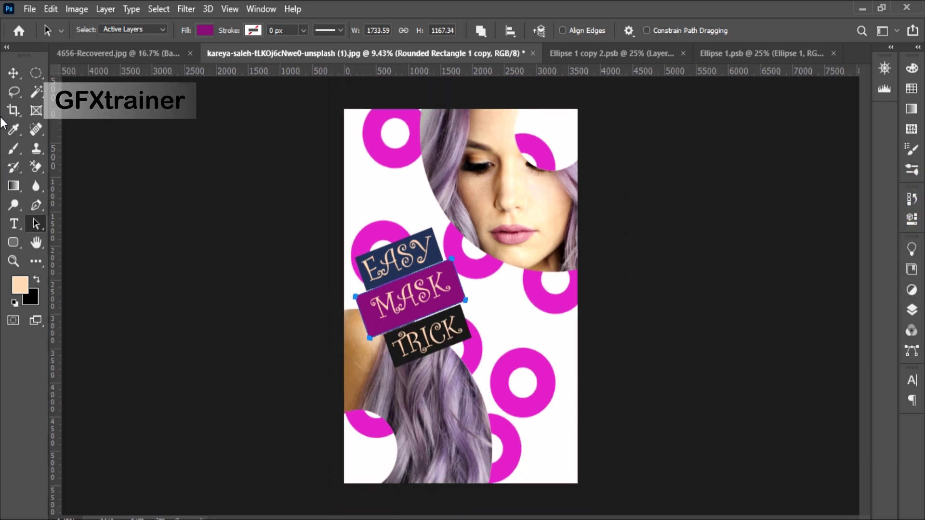
click(13, 73)
click(425, 249)
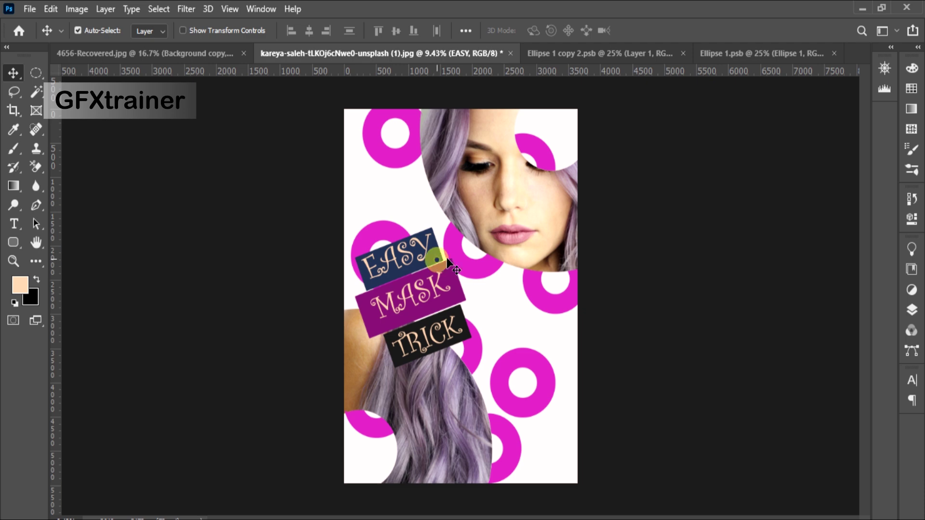
Paste the Ps logo and shift it slightly up and right beside the TRICK bar.
click(438, 259)
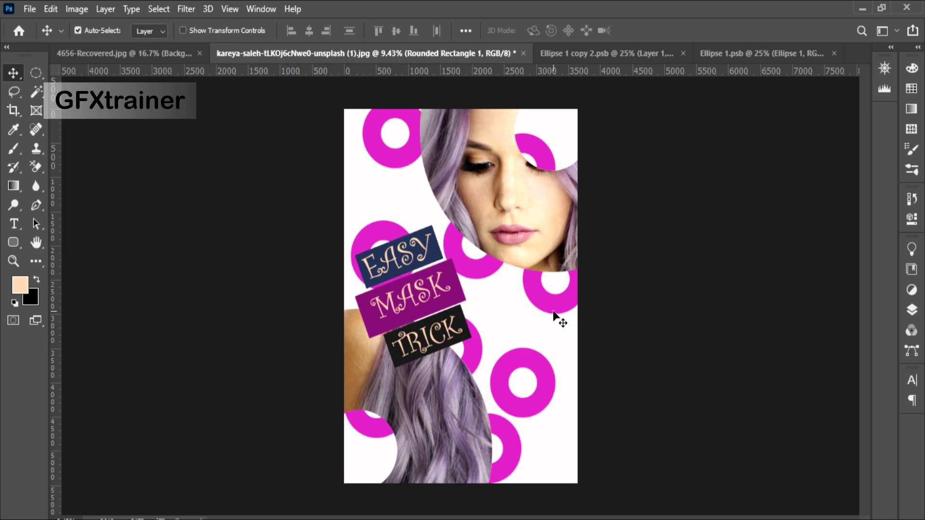
key(ctrl+z)
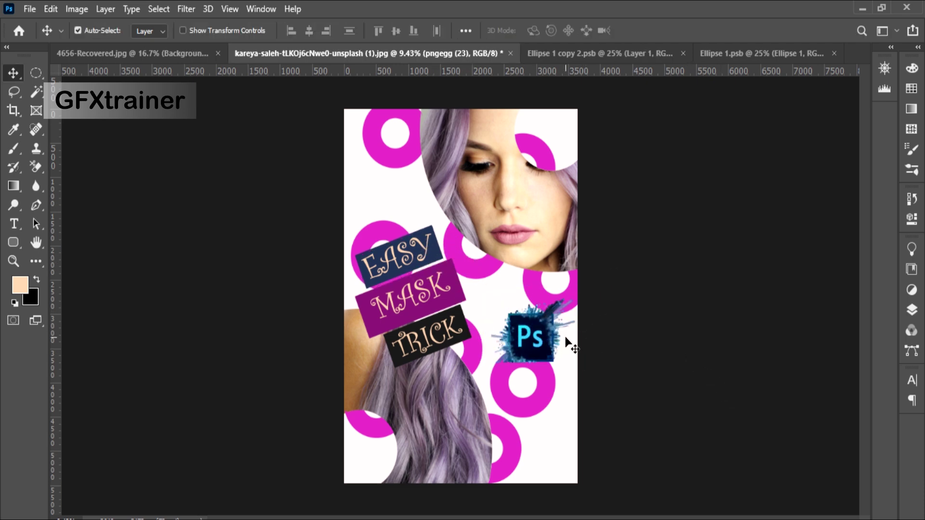
drag(566, 340, 570, 331)
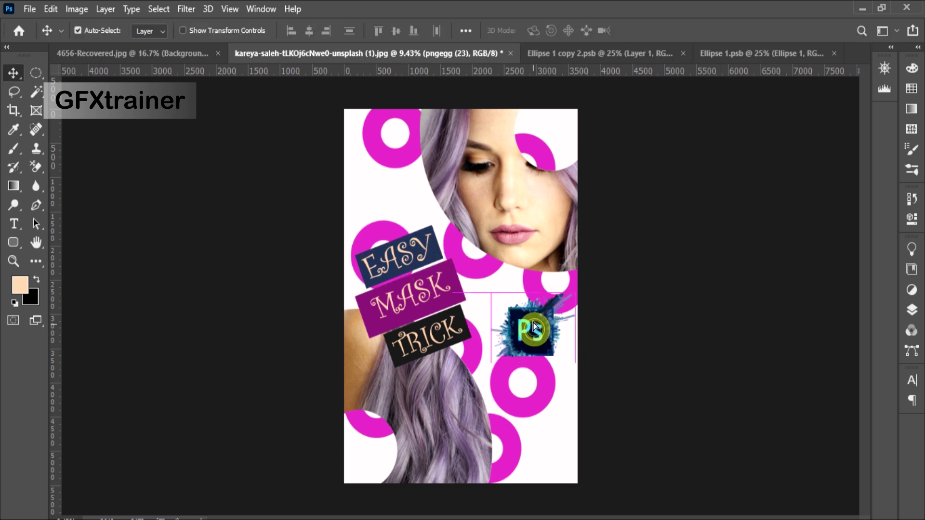
click(911, 310)
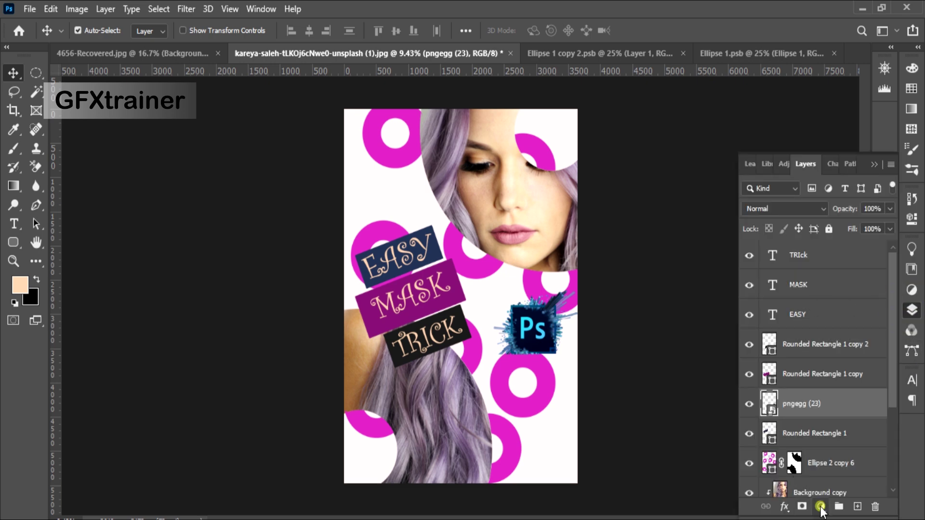
Split the Ps logo's Blend If Underlying Layer white slider so the background shows through, then move it lower.
click(820, 507)
click(784, 509)
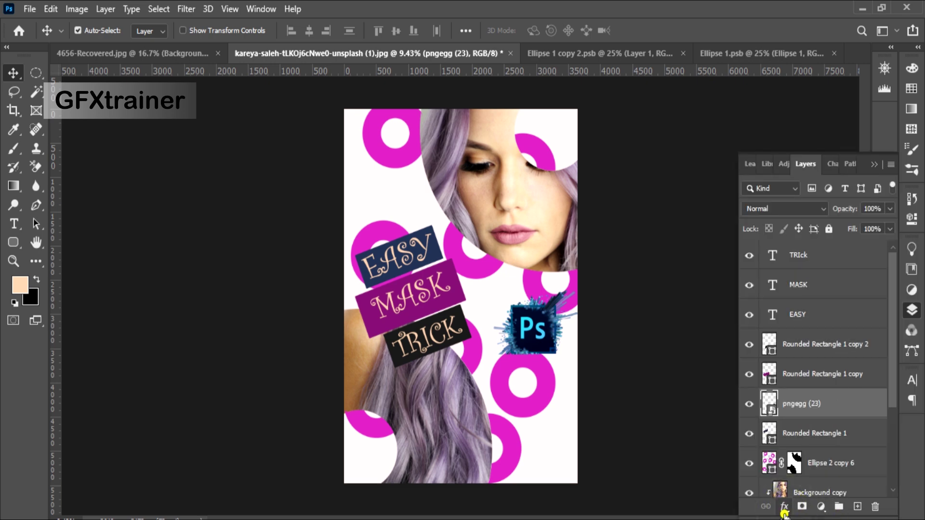
click(785, 510)
click(829, 374)
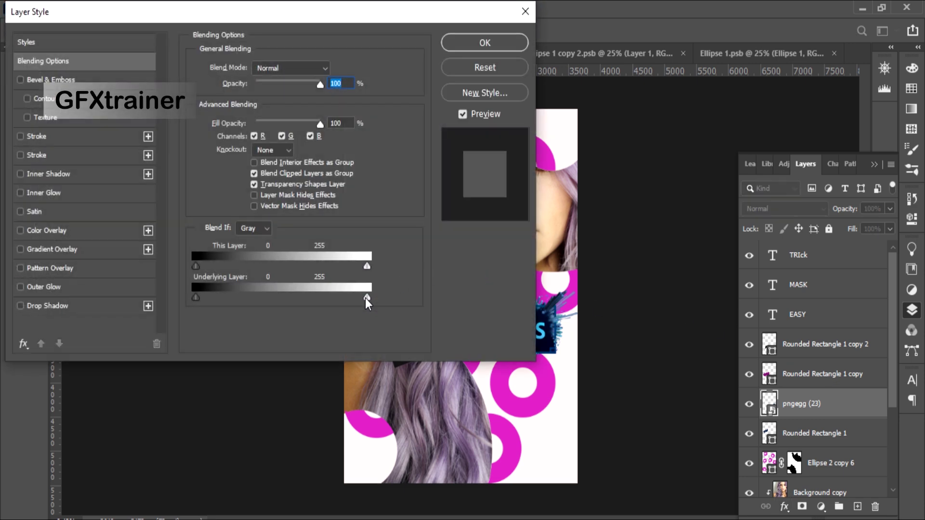
drag(367, 297, 349, 297)
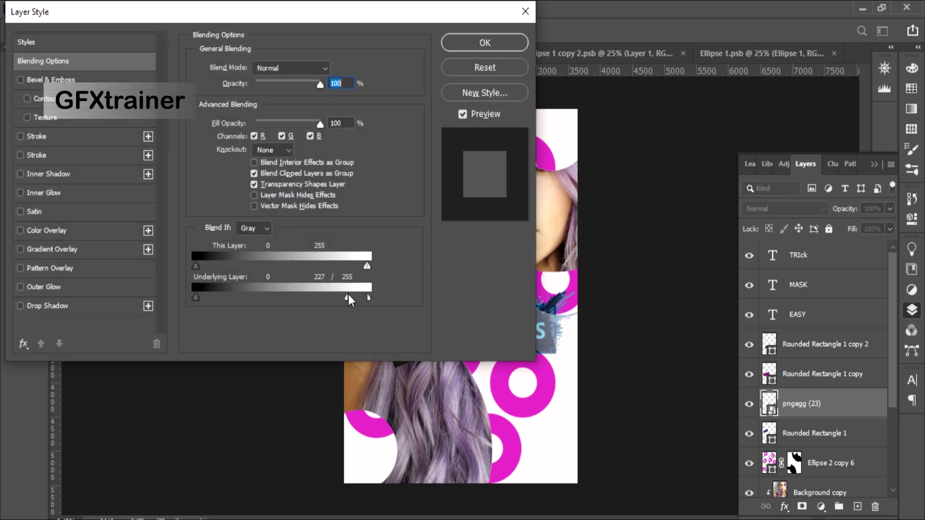
click(482, 42)
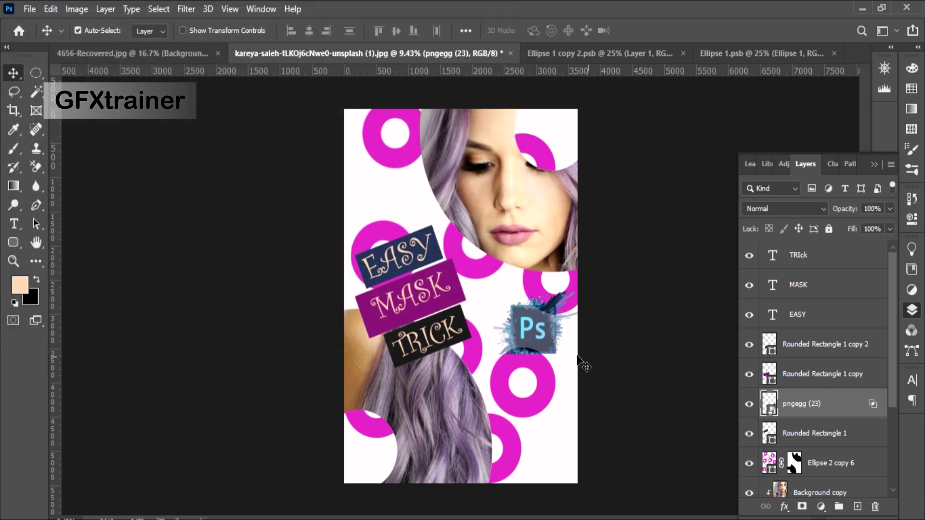
drag(539, 334, 547, 360)
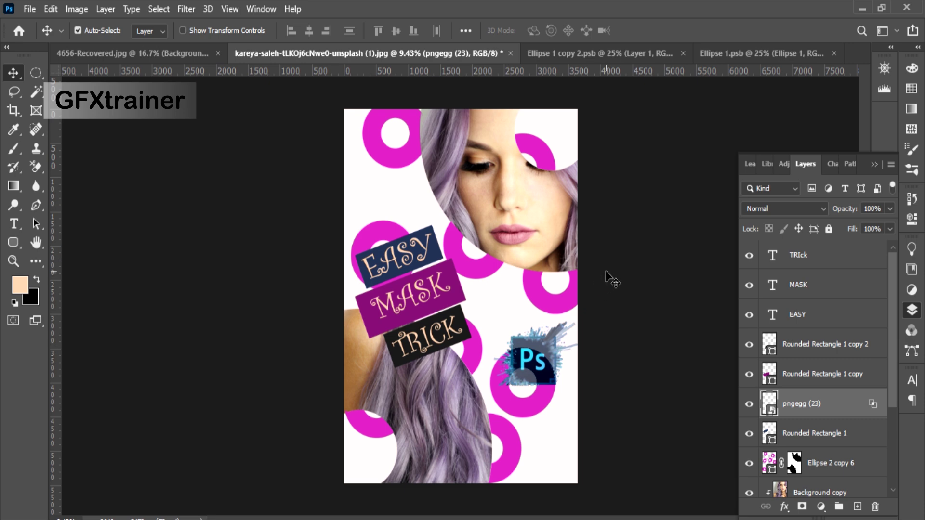
Reposition the woman's face photo down and left within its upper circle.
drag(564, 236, 670, 234)
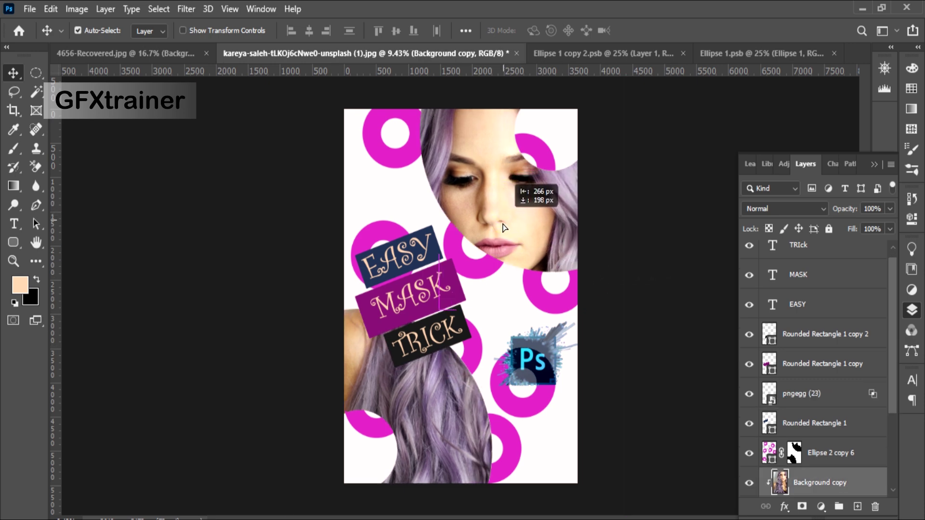
drag(670, 235, 541, 216)
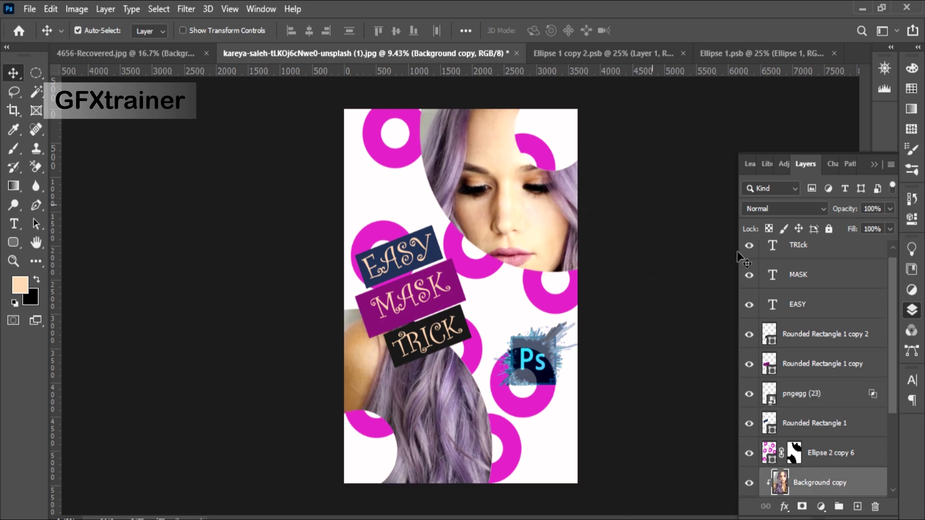